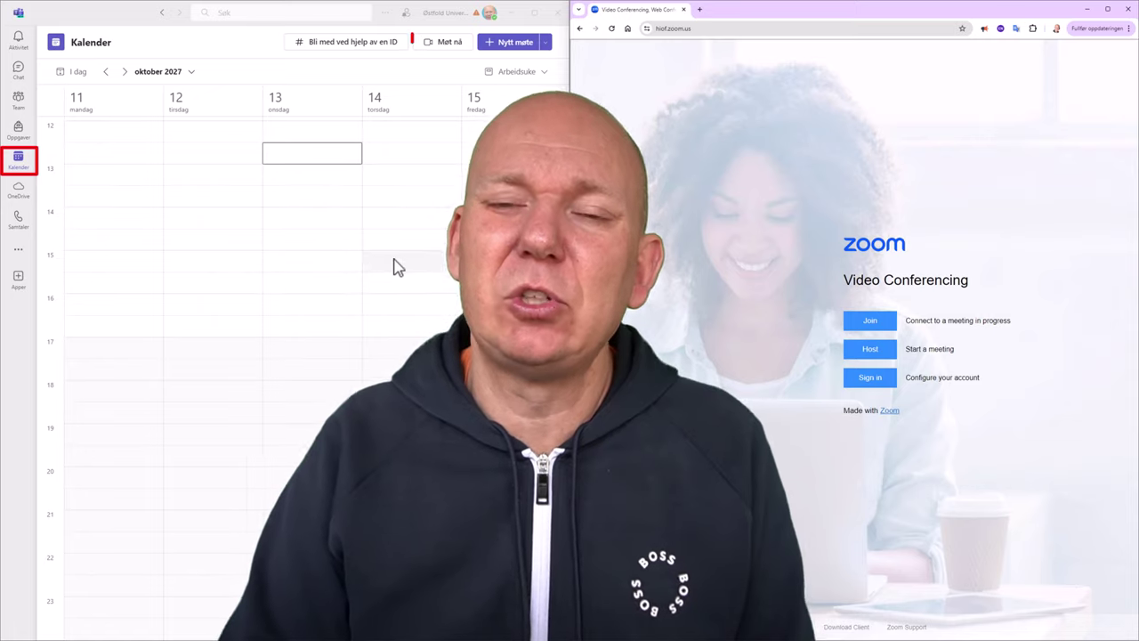
Start an instant Teams meeting from Møt nå with the camera on, and join it.
{"action": "left_click", "coordinate": [445, 44]}
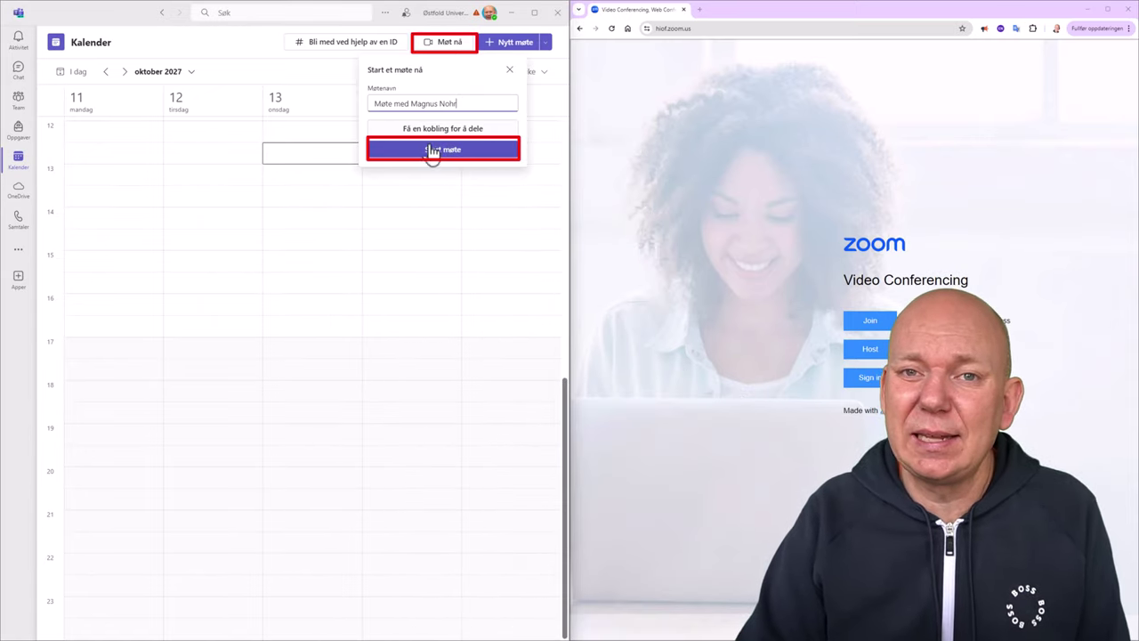
{"action": "left_click", "coordinate": [443, 153]}
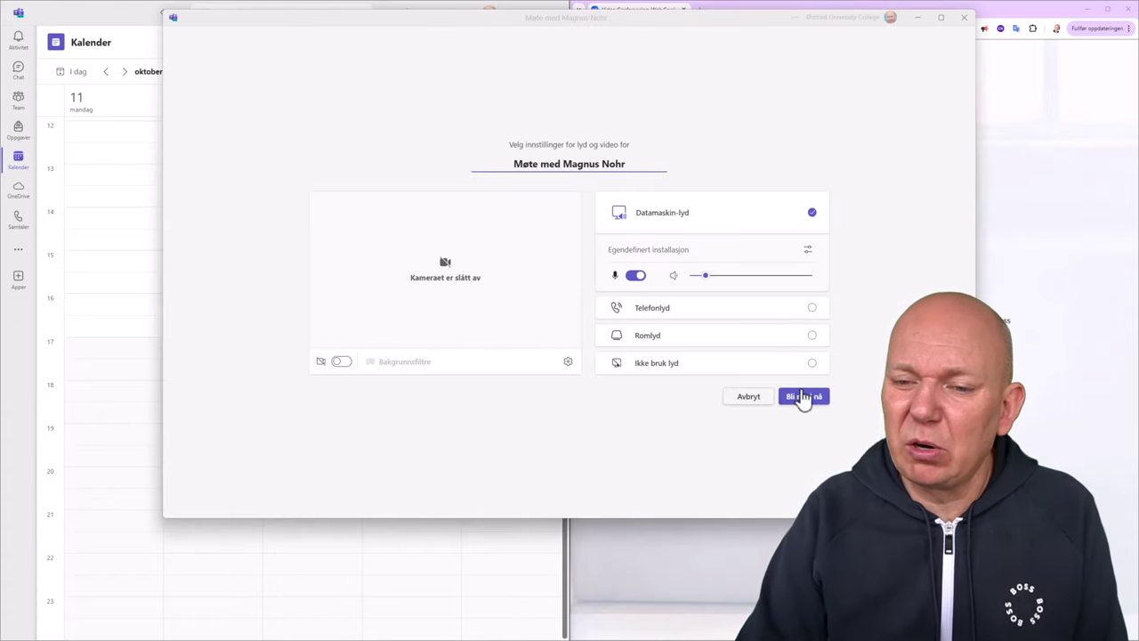
{"action": "left_click", "coordinate": [343, 362]}
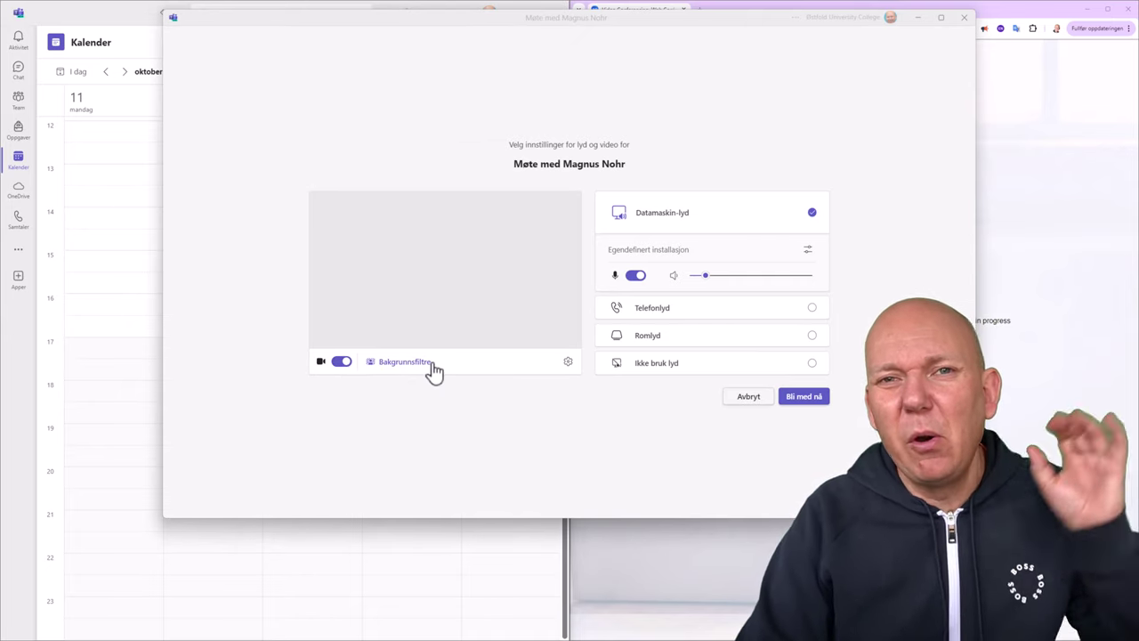
{"action": "left_click", "coordinate": [432, 367]}
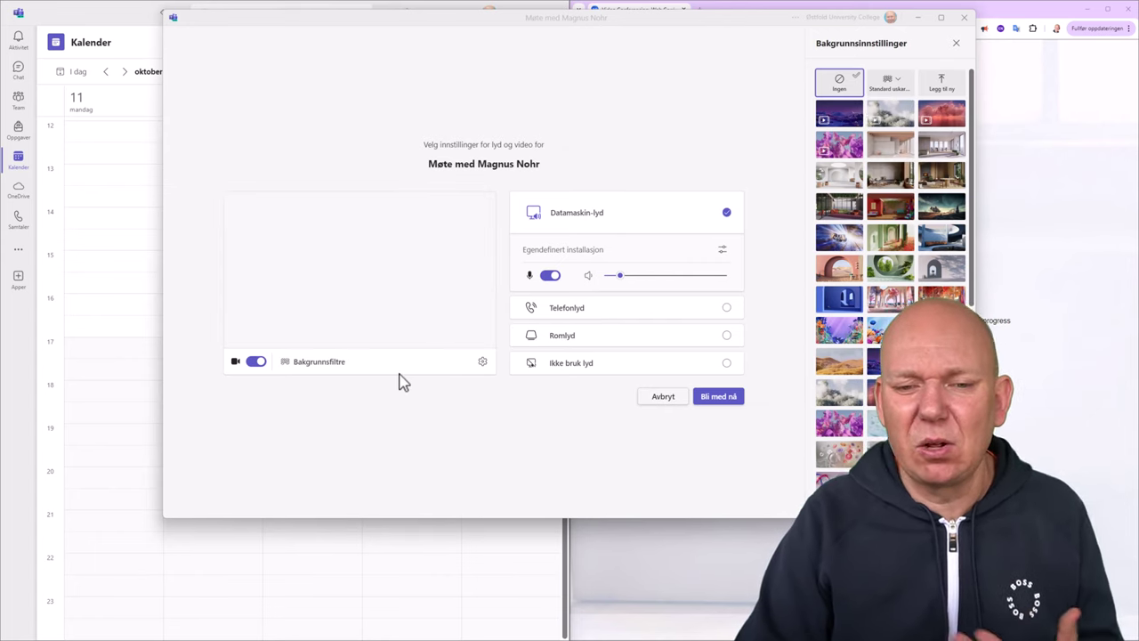
{"action": "left_click", "coordinate": [725, 400]}
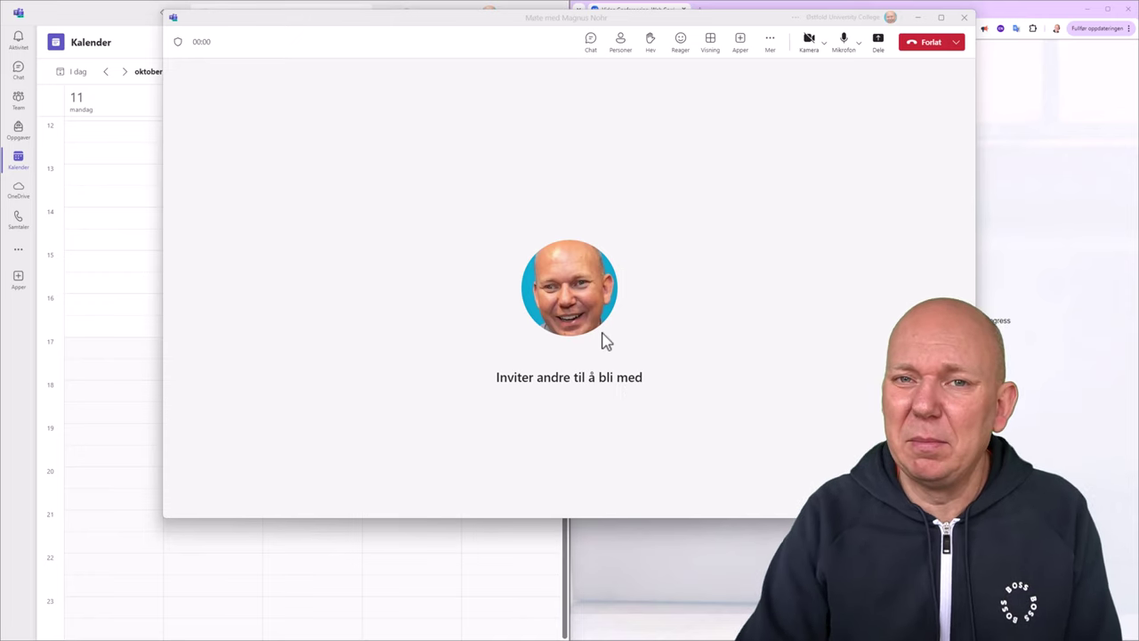
Copy the meeting link from the invite options, then close the meeting window.
{"action": "left_click", "coordinate": [593, 381]}
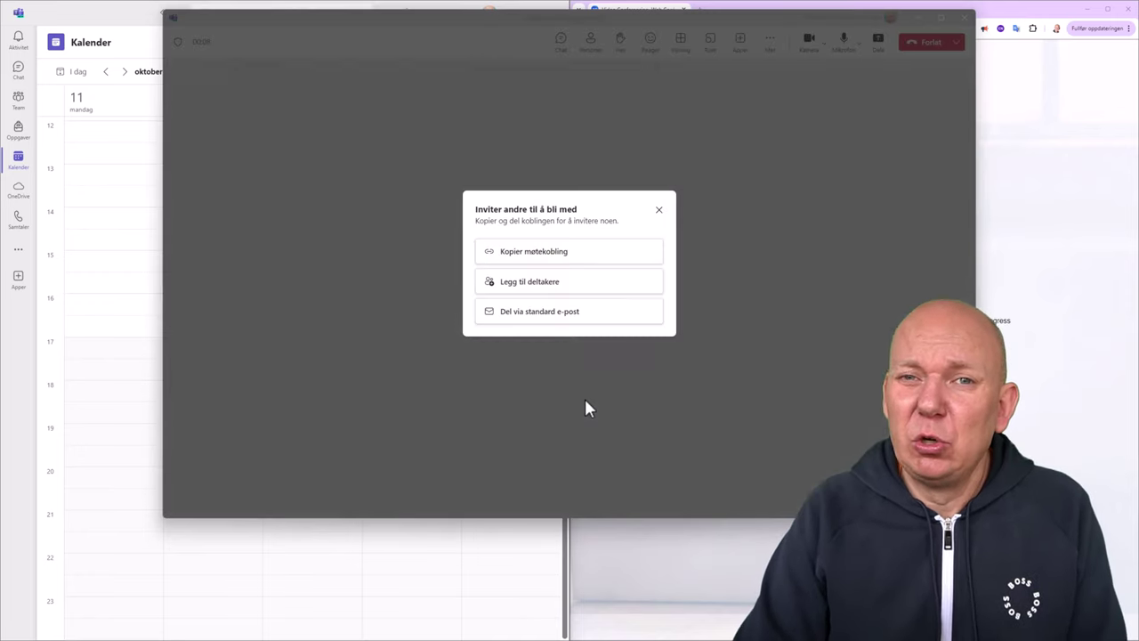
{"action": "left_click", "coordinate": [564, 263]}
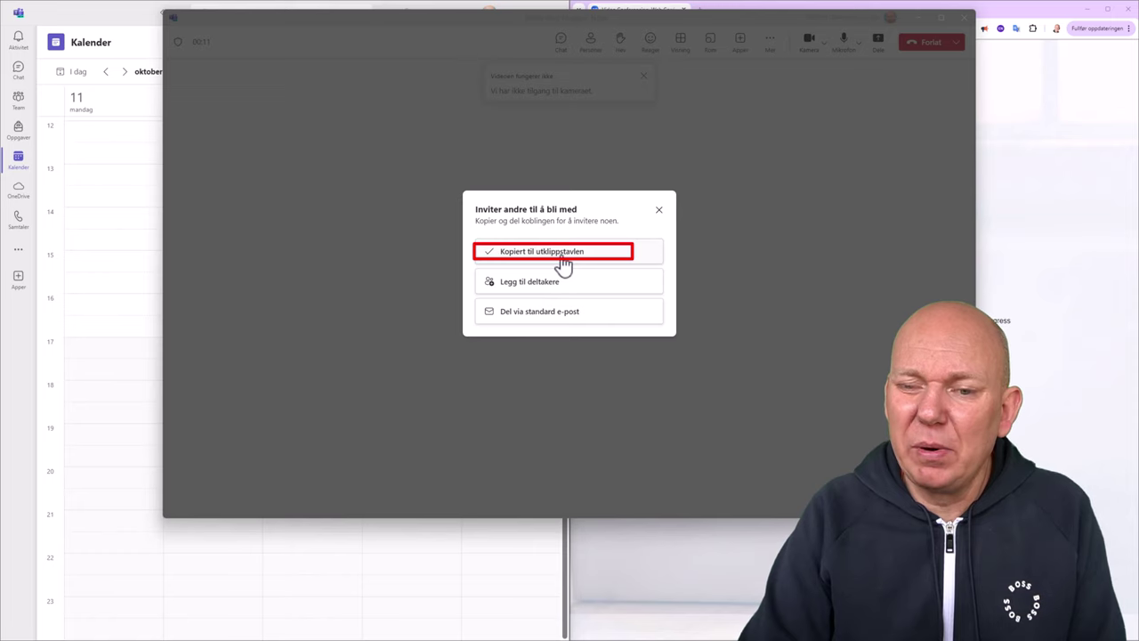
{"action": "left_click", "coordinate": [659, 211]}
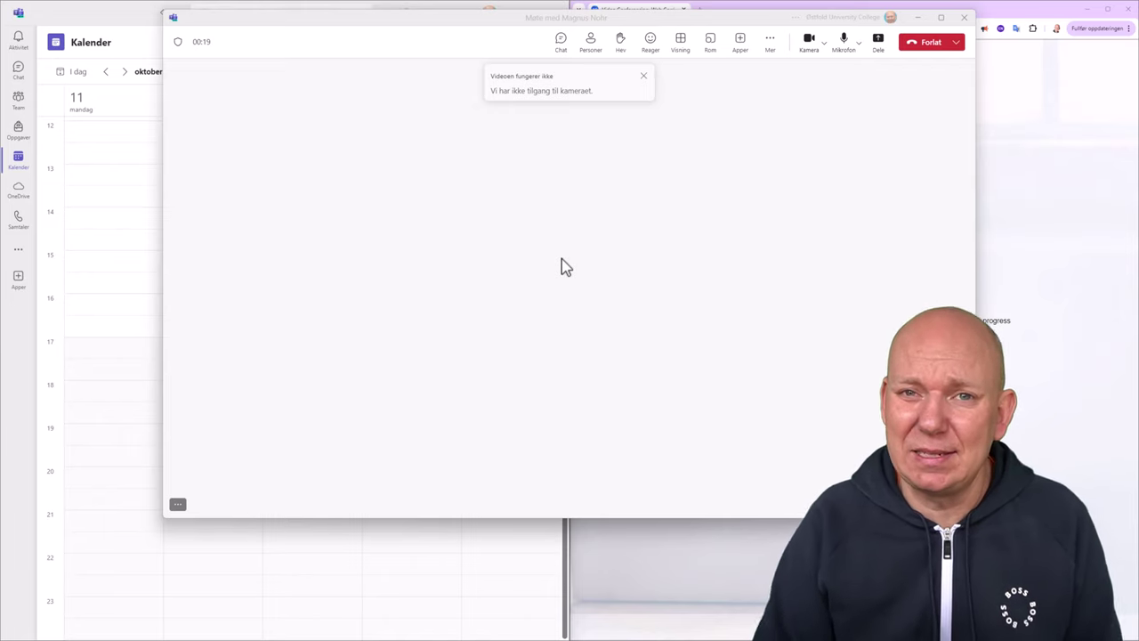
{"action": "left_click", "coordinate": [940, 17]}
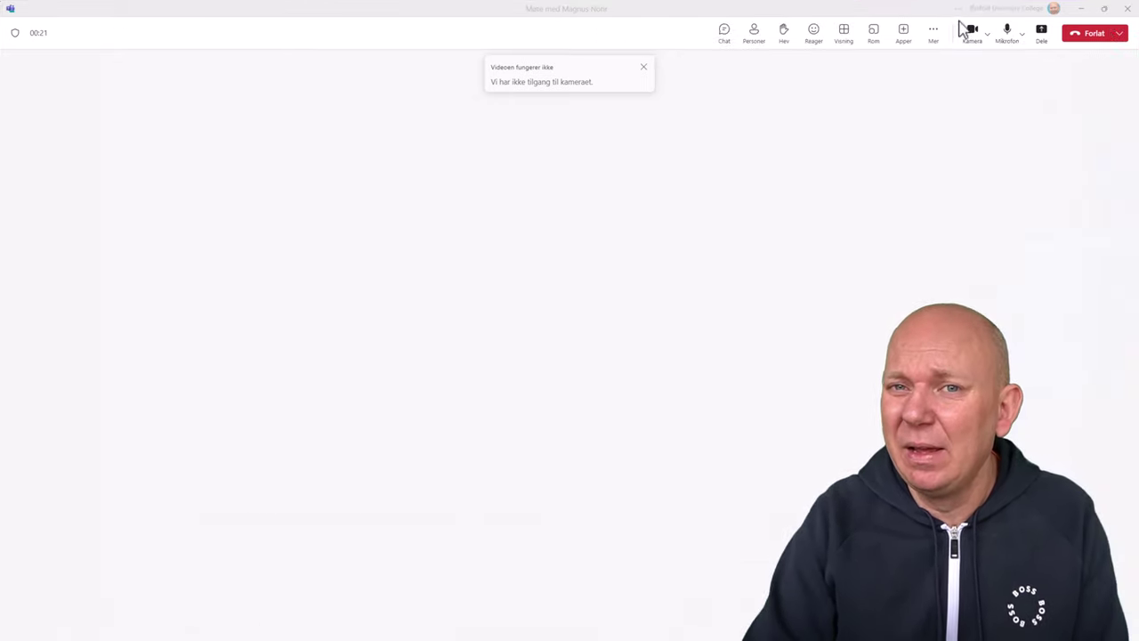
{"action": "left_click", "coordinate": [1127, 11]}
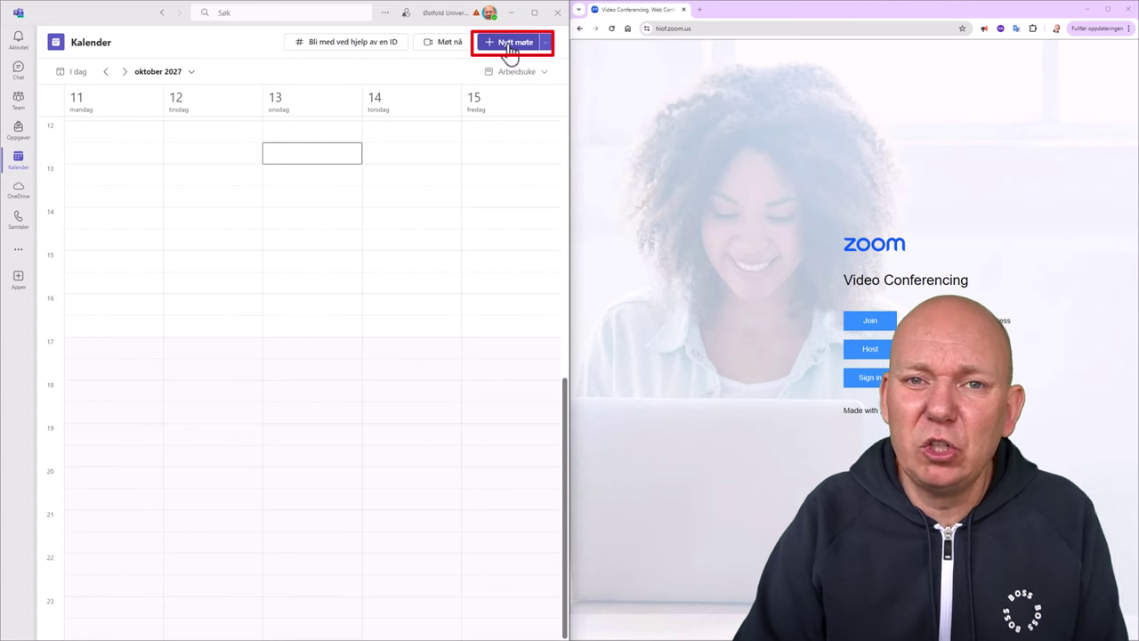
Create a new meeting for 17.04.2024, 13:00–13:30 and save it.
{"action": "left_click", "coordinate": [511, 47]}
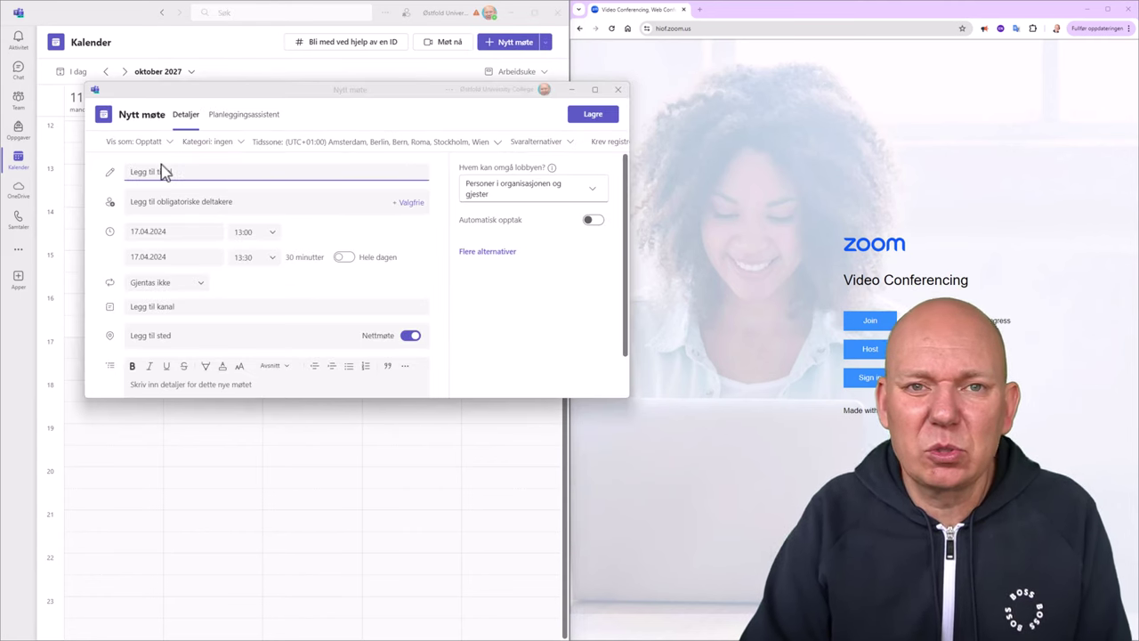
{"action": "left_click", "coordinate": [203, 204]}
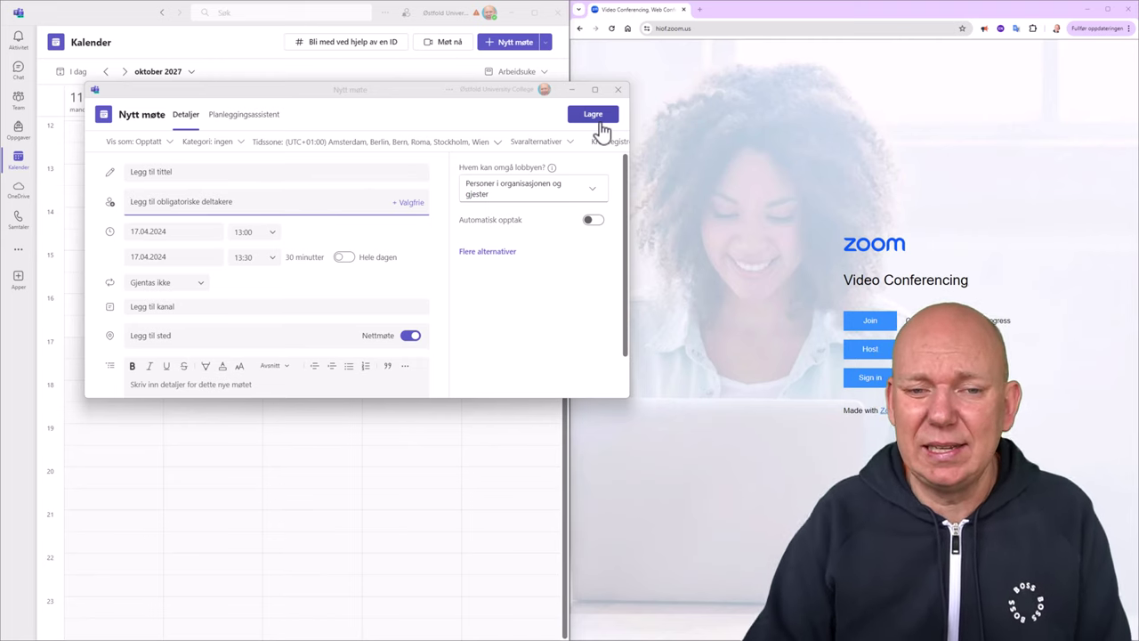
{"action": "left_click", "coordinate": [597, 118]}
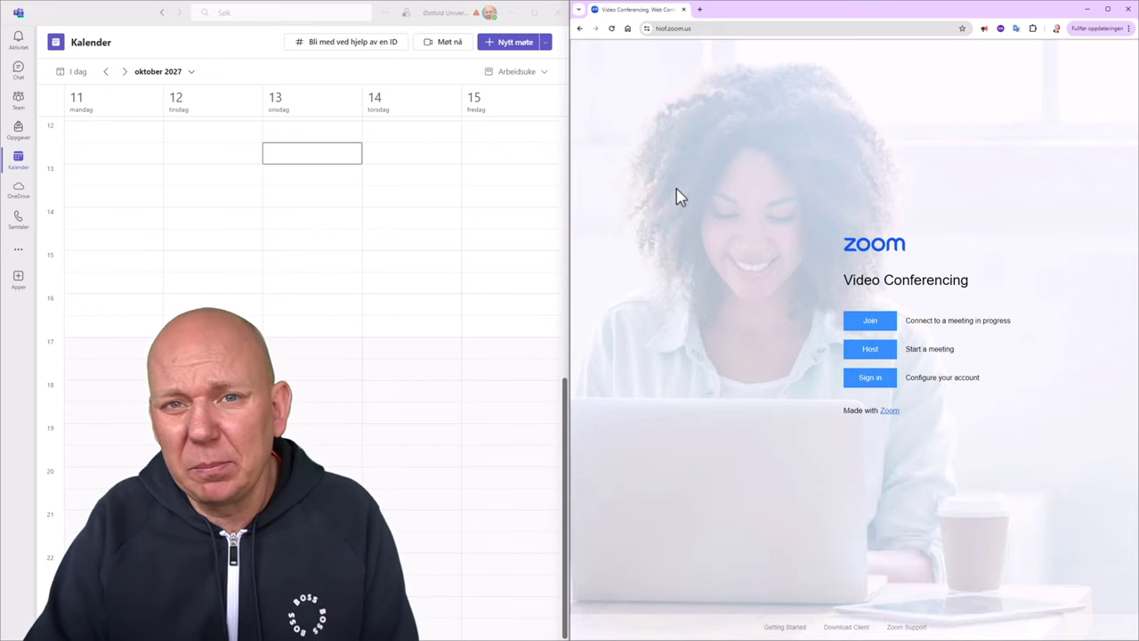
Sign in to Zoom through Feide with Høgskolen i Østfold as the affiliation, using the work or school account.
{"action": "left_click", "coordinate": [877, 381]}
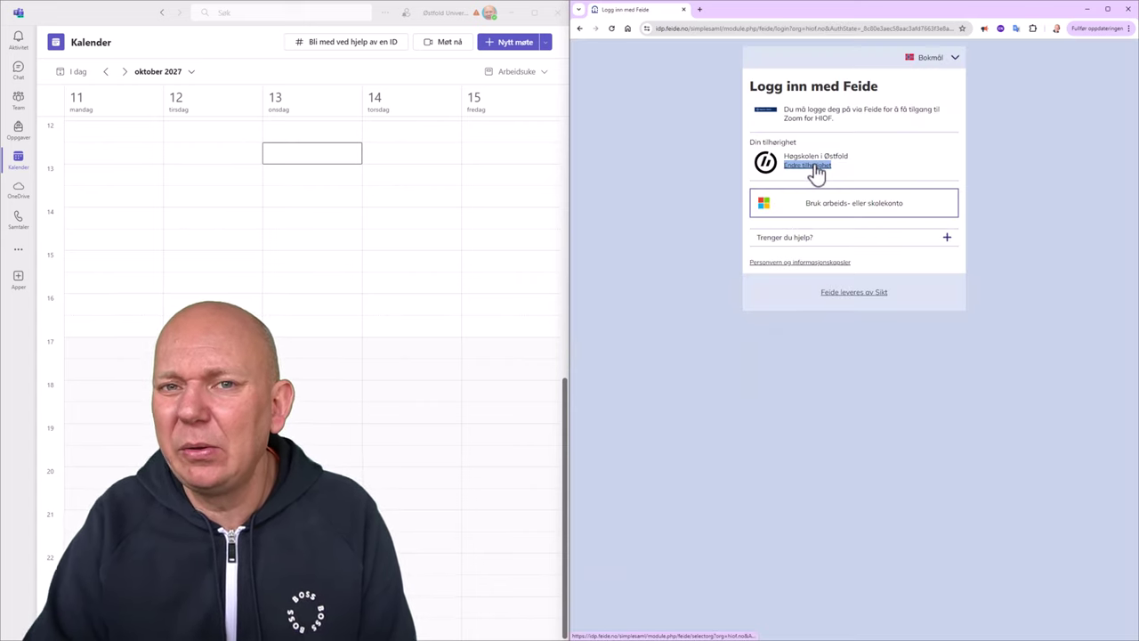
{"action": "left_click", "coordinate": [812, 167]}
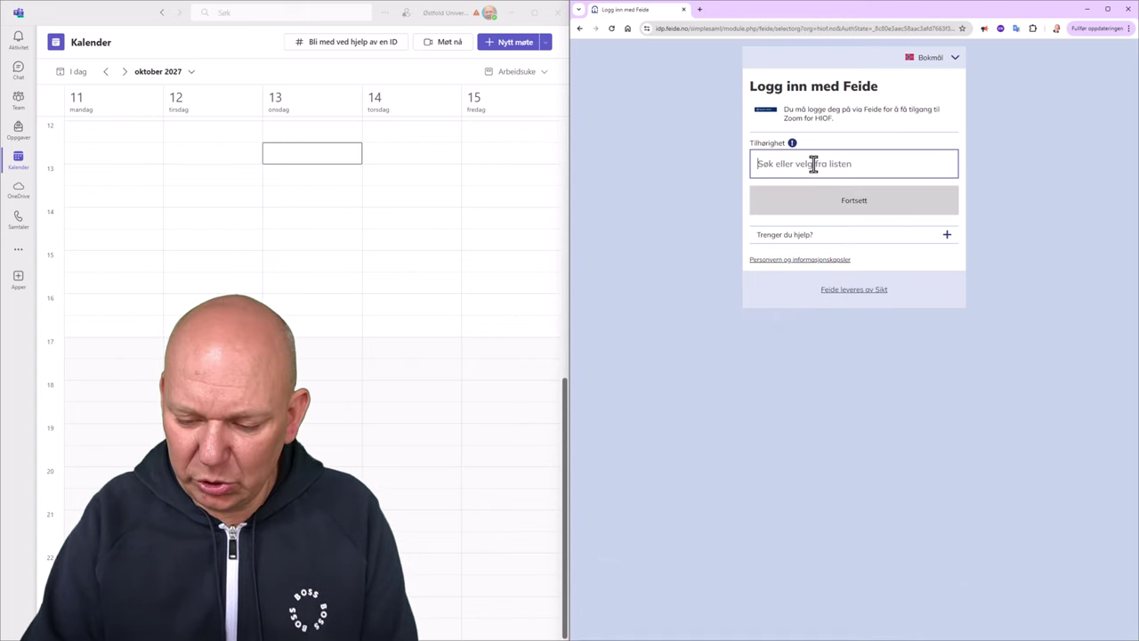
{"action": "type", "text": "ø"}
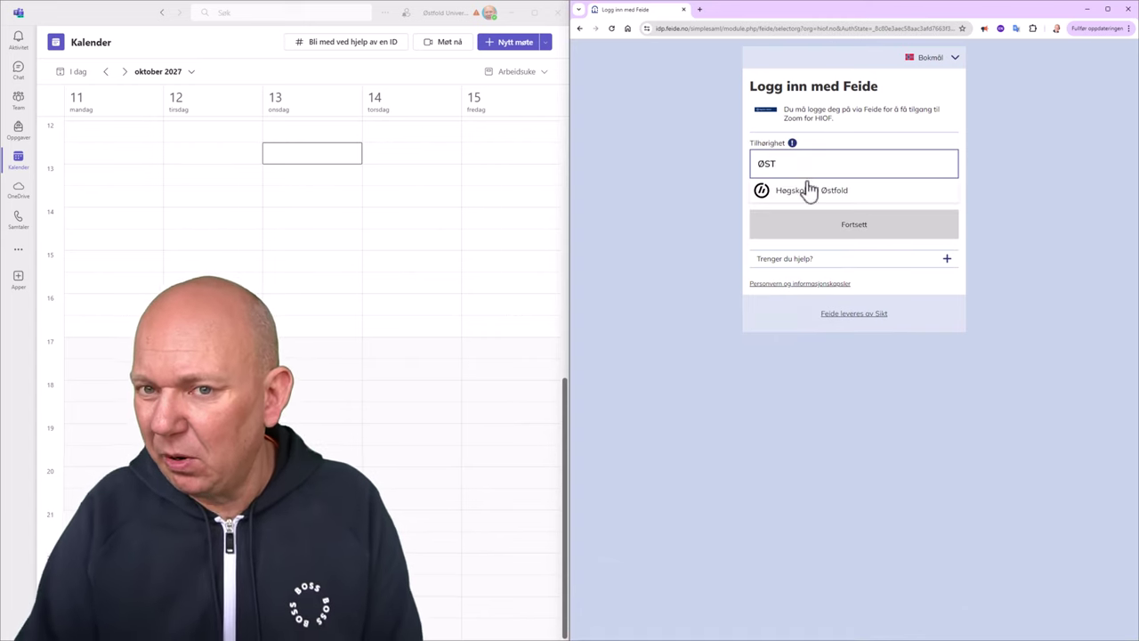
{"action": "left_click", "coordinate": [808, 191]}
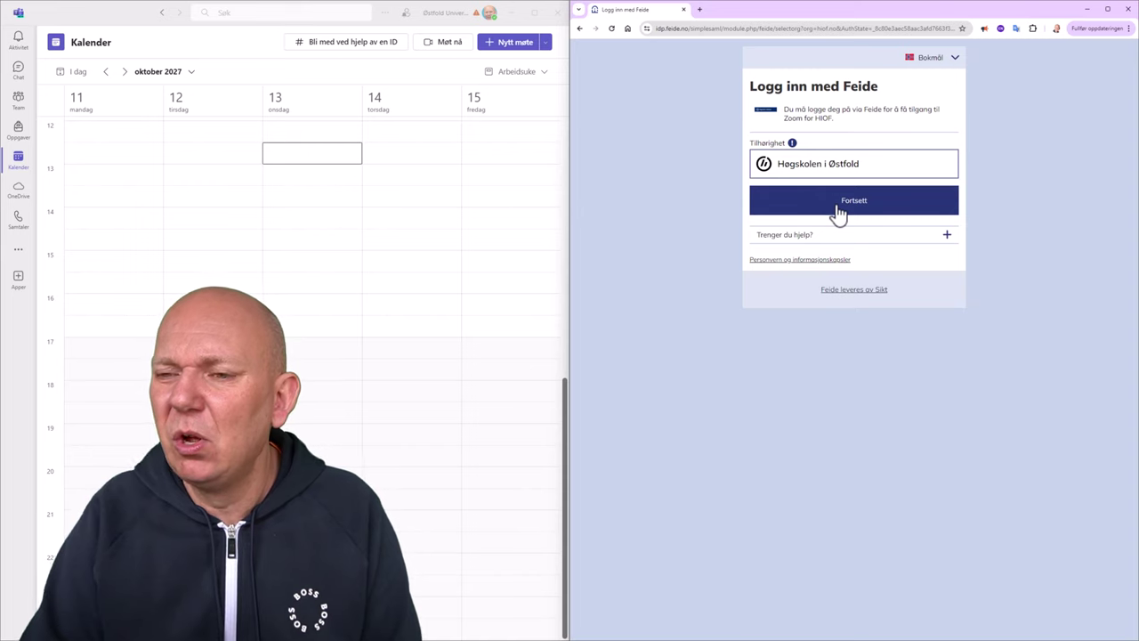
{"action": "left_click", "coordinate": [833, 212]}
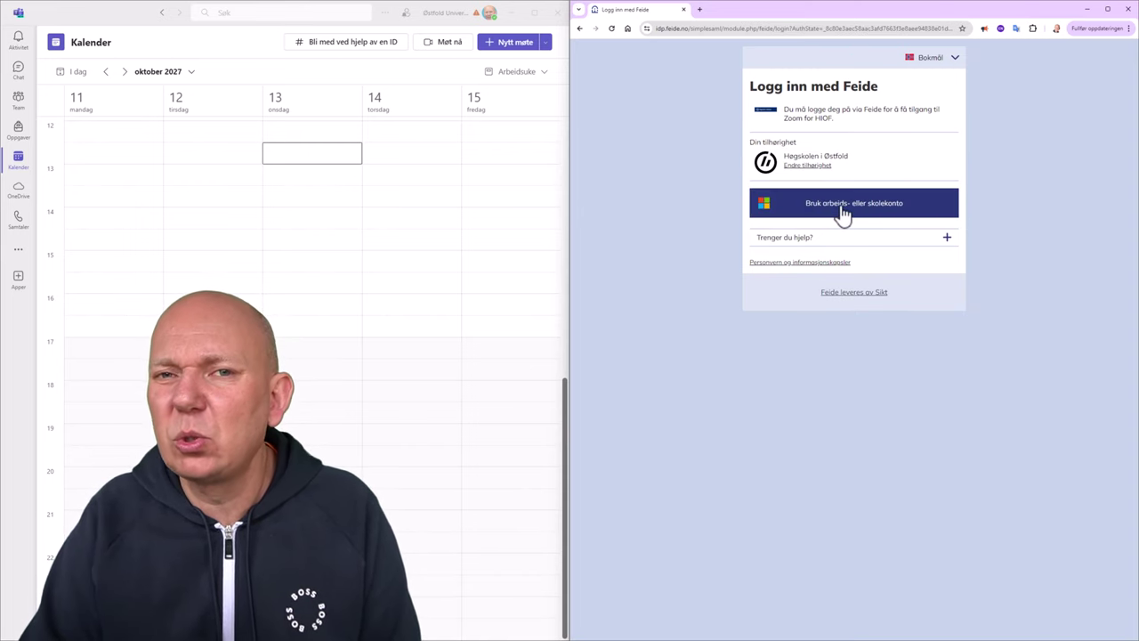
{"action": "left_click", "coordinate": [842, 215]}
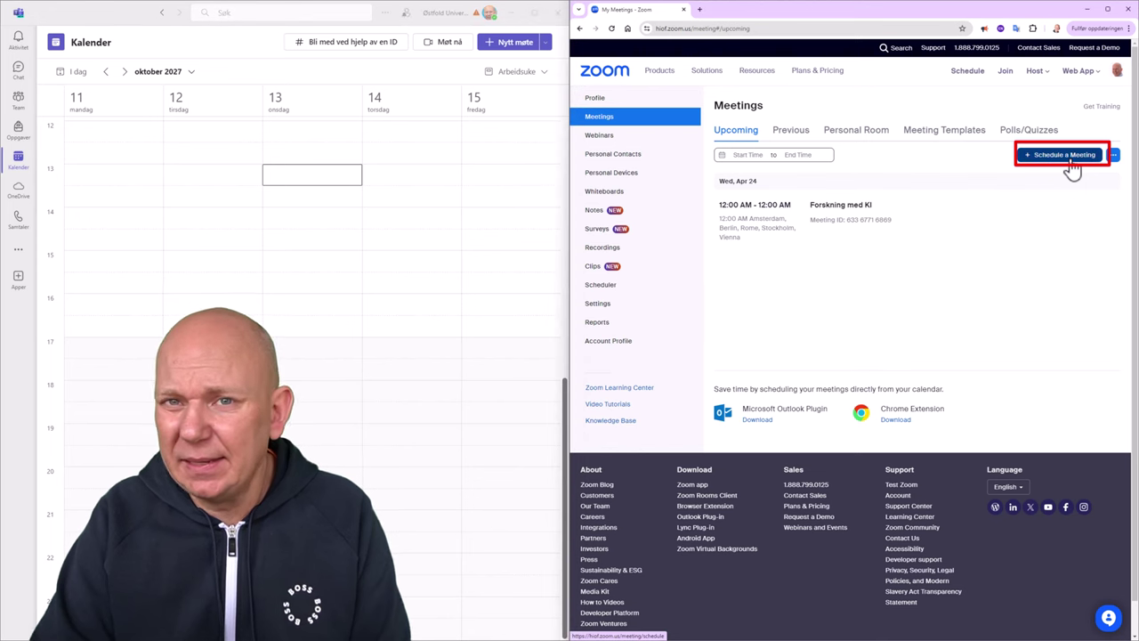
Schedule Zoom meeting 'MOOC møte HiØ' for Apr 17, 2024 at 2:00 PM Oslo time.
{"action": "left_click", "coordinate": [1071, 164]}
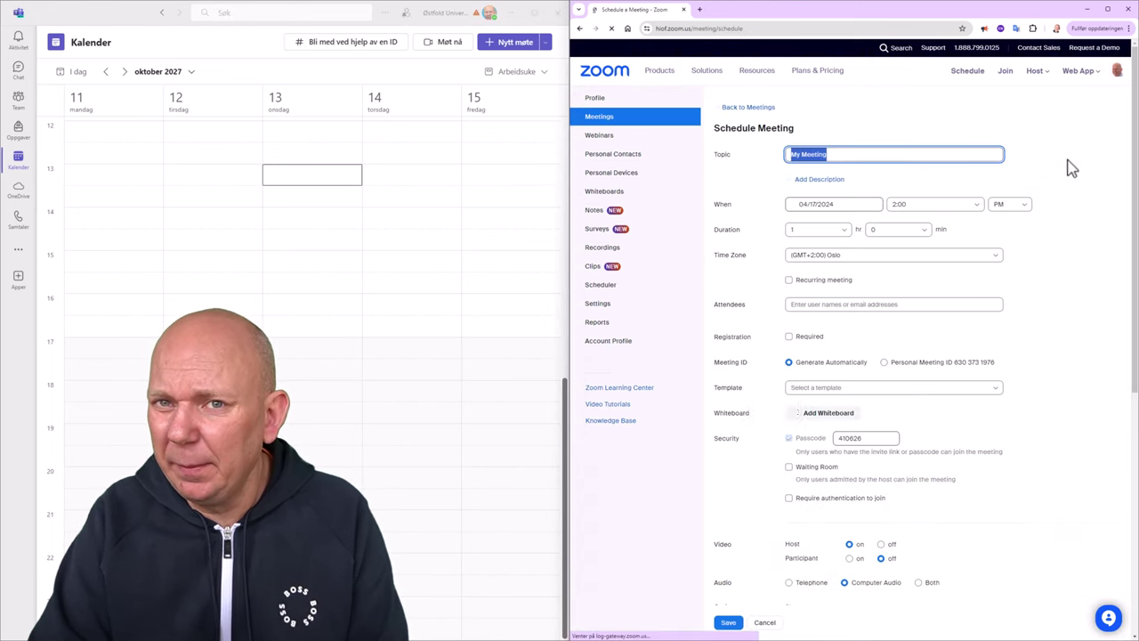
{"action": "left_click", "coordinate": [845, 154]}
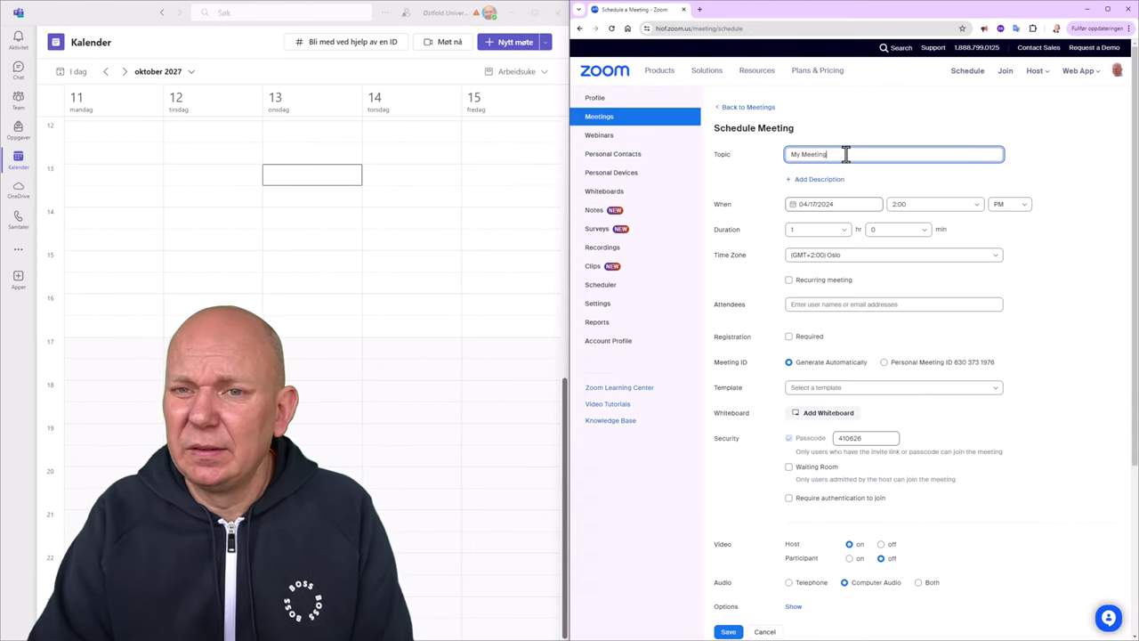
{"action": "left_click", "coordinate": [847, 203]}
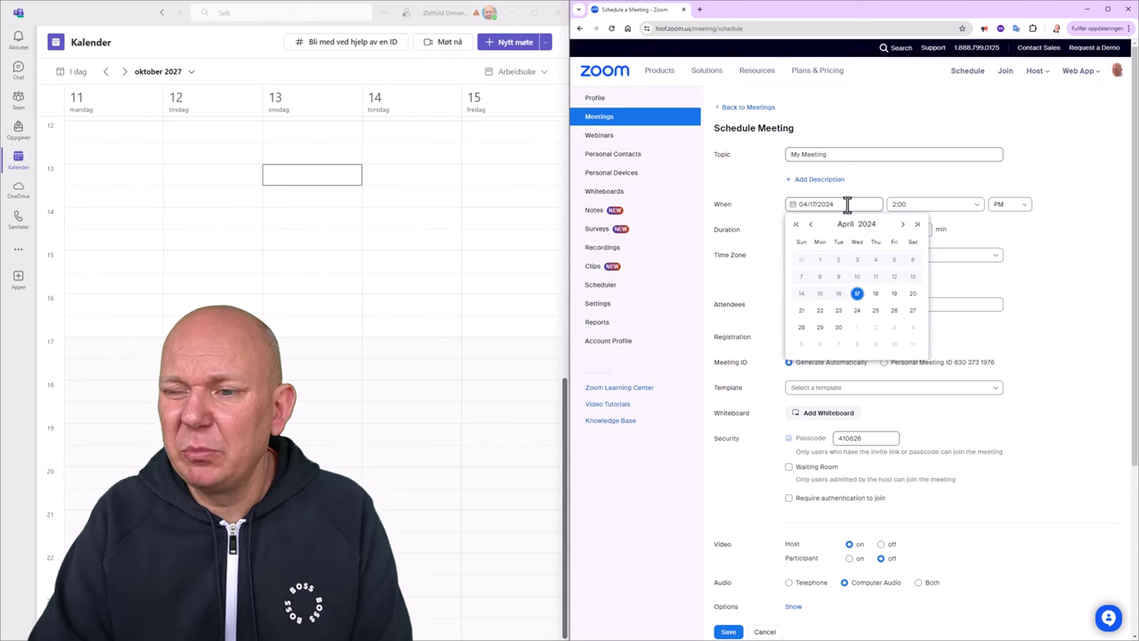
{"action": "key", "text": "Escape"}
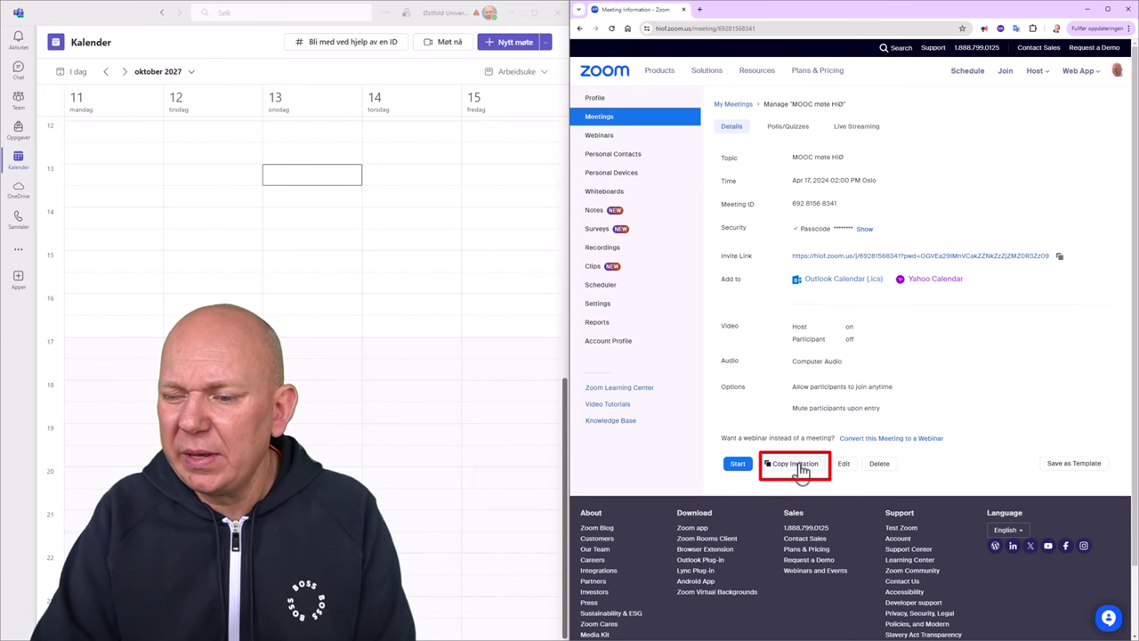
Copy the full 'MOOC møte HiØ' invitation text and close the invitation dialog.
{"action": "left_click", "coordinate": [801, 467]}
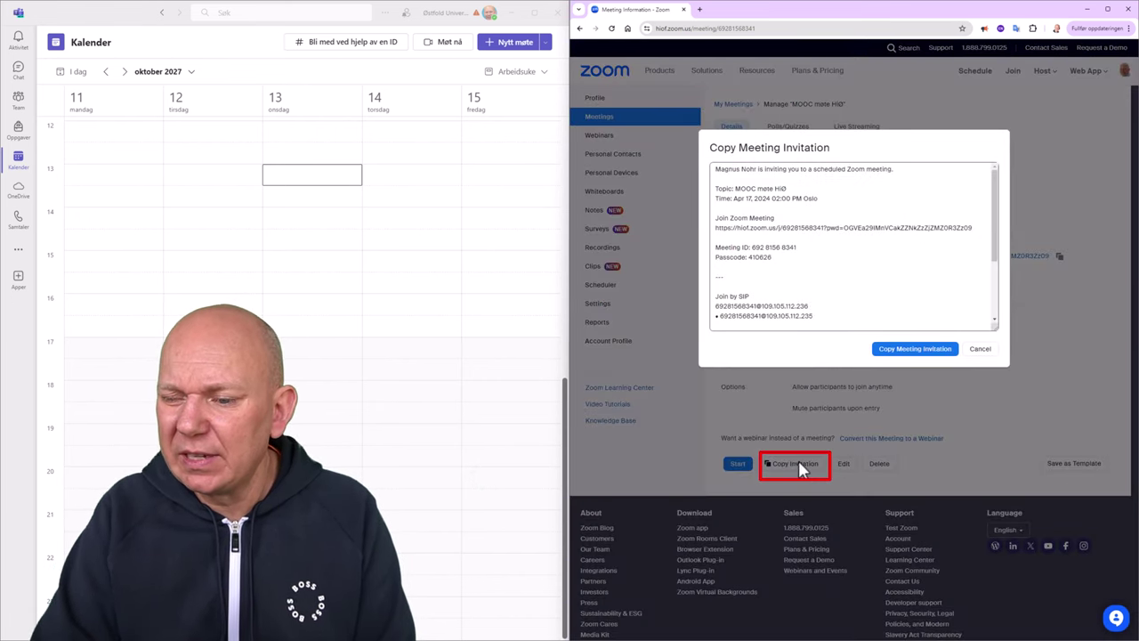
{"action": "left_click", "coordinate": [915, 352]}
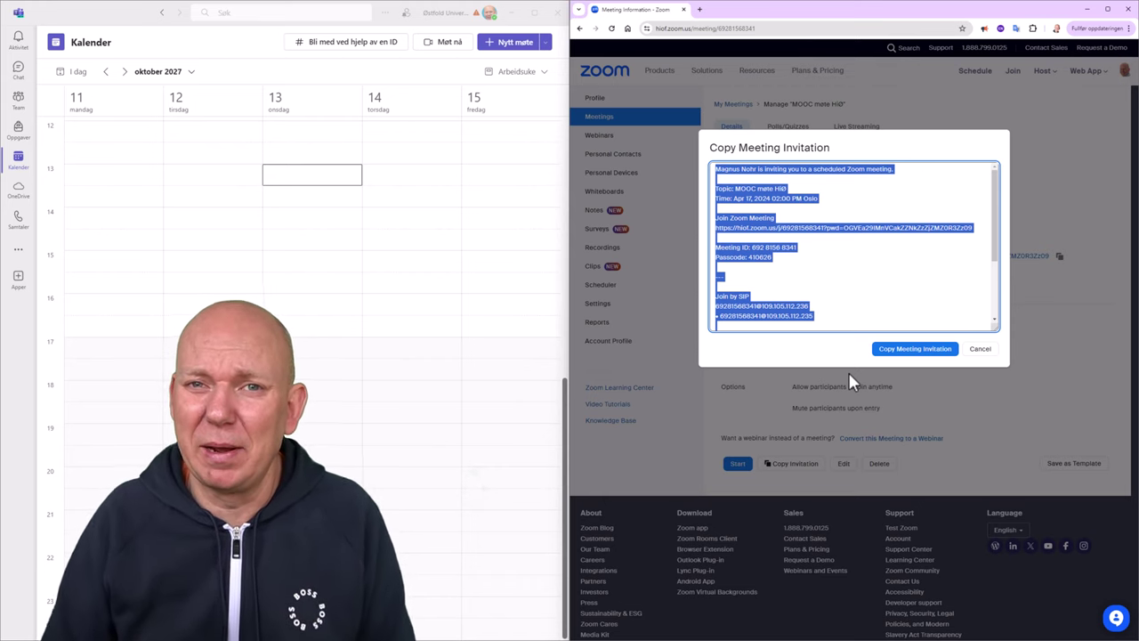
{"action": "left_click", "coordinate": [869, 352]}
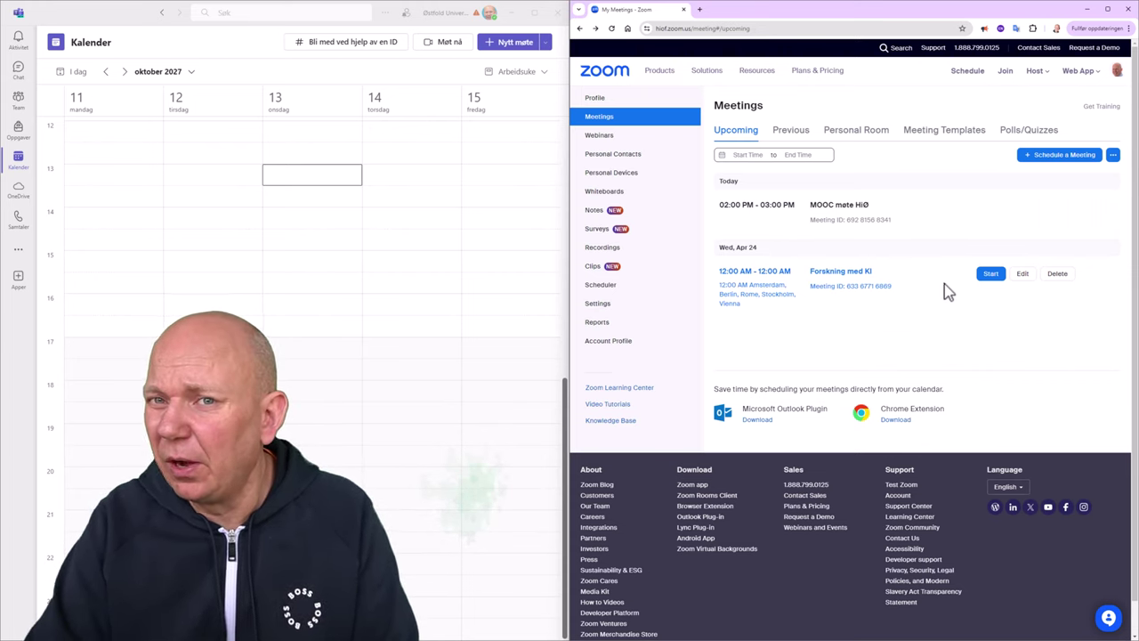
Launch an instant Zoom meeting using Host > With Video On.
{"action": "left_click", "coordinate": [1048, 77]}
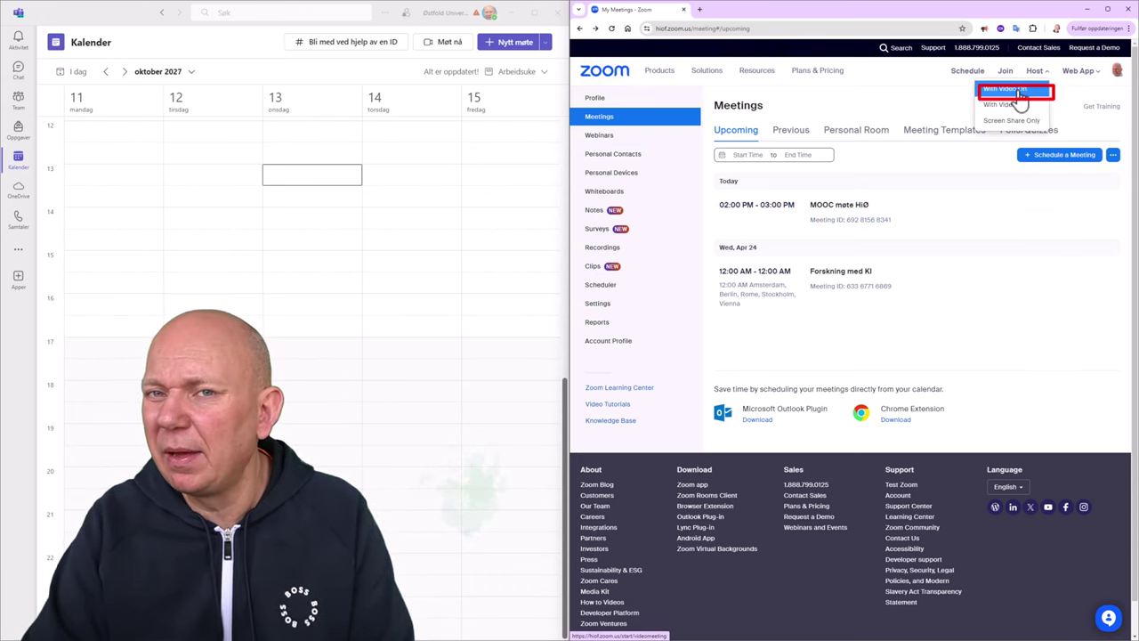
{"action": "left_click", "coordinate": [1019, 92]}
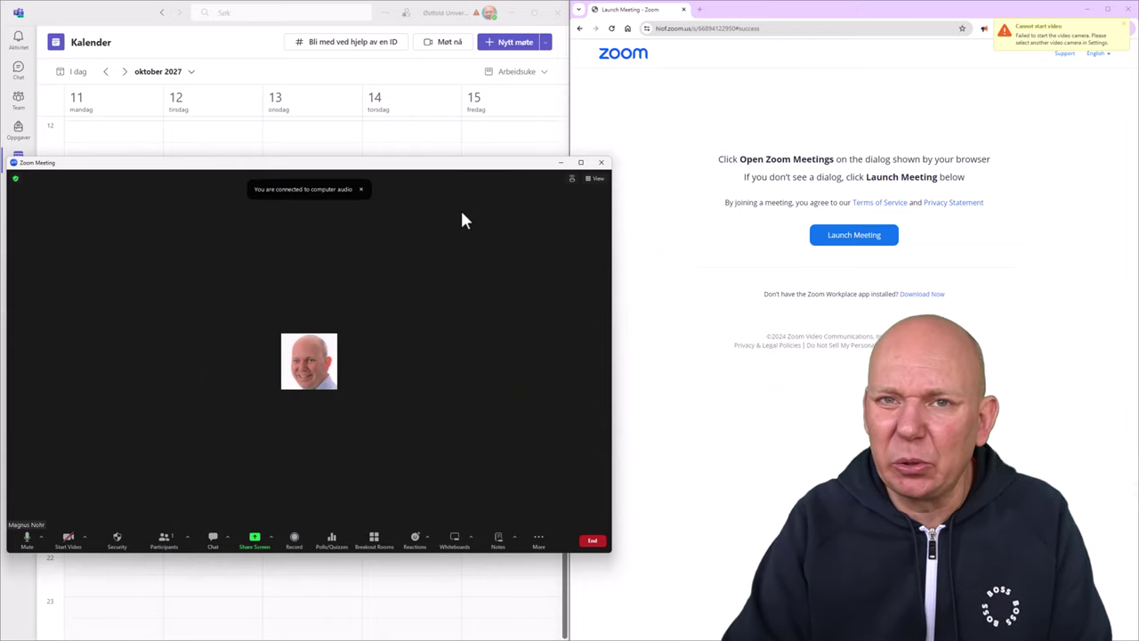
Copy the meeting's invite link from the Participants arrow menu.
{"action": "left_click", "coordinate": [189, 541]}
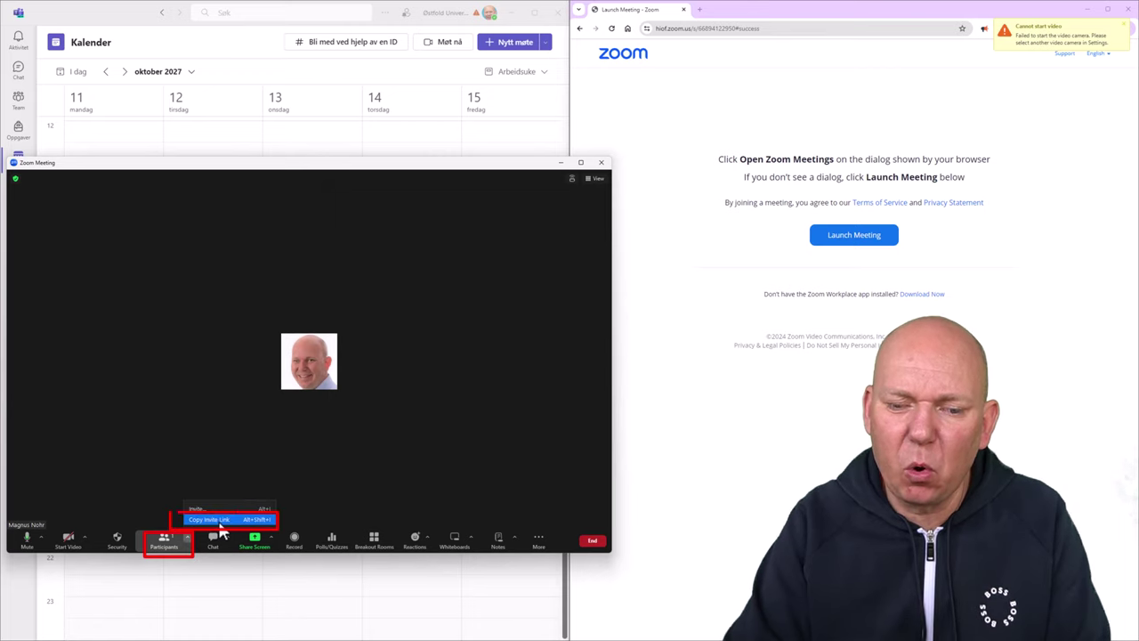
{"action": "left_click", "coordinate": [220, 523]}
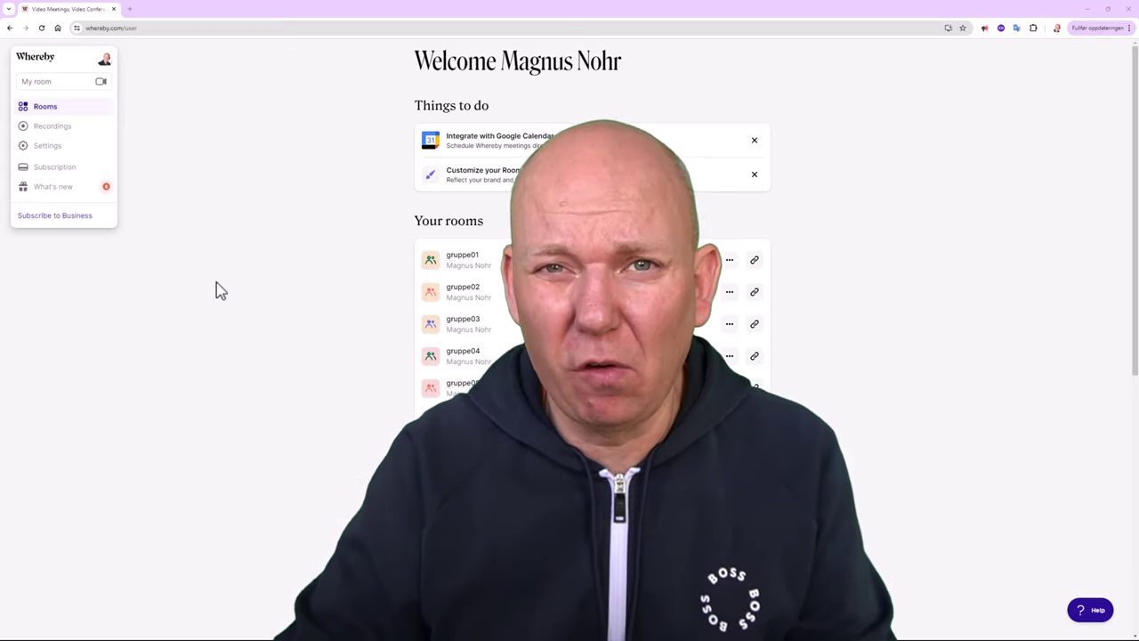
{"action": "left_click", "coordinate": [126, 28]}
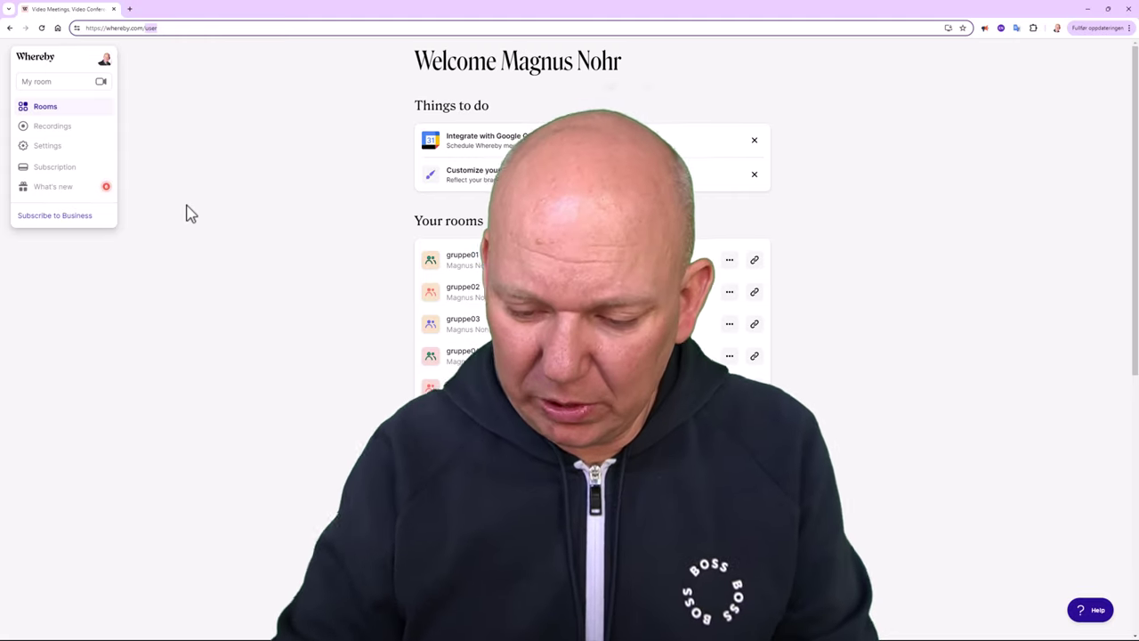
{"action": "key", "text": "BackSpace"}
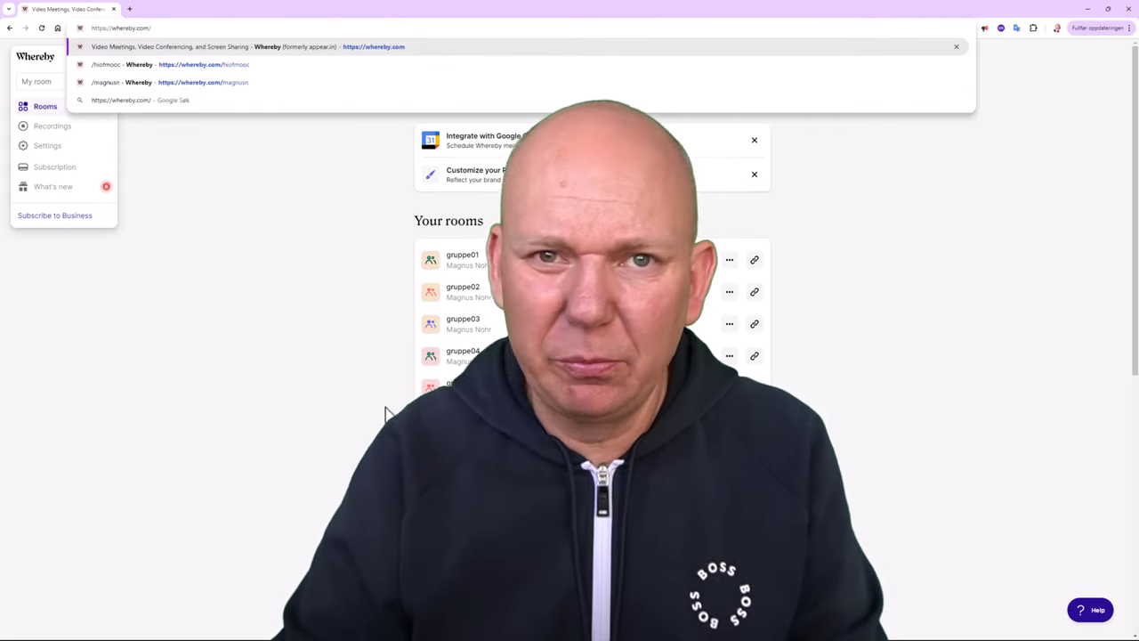
{"action": "key", "text": "Return"}
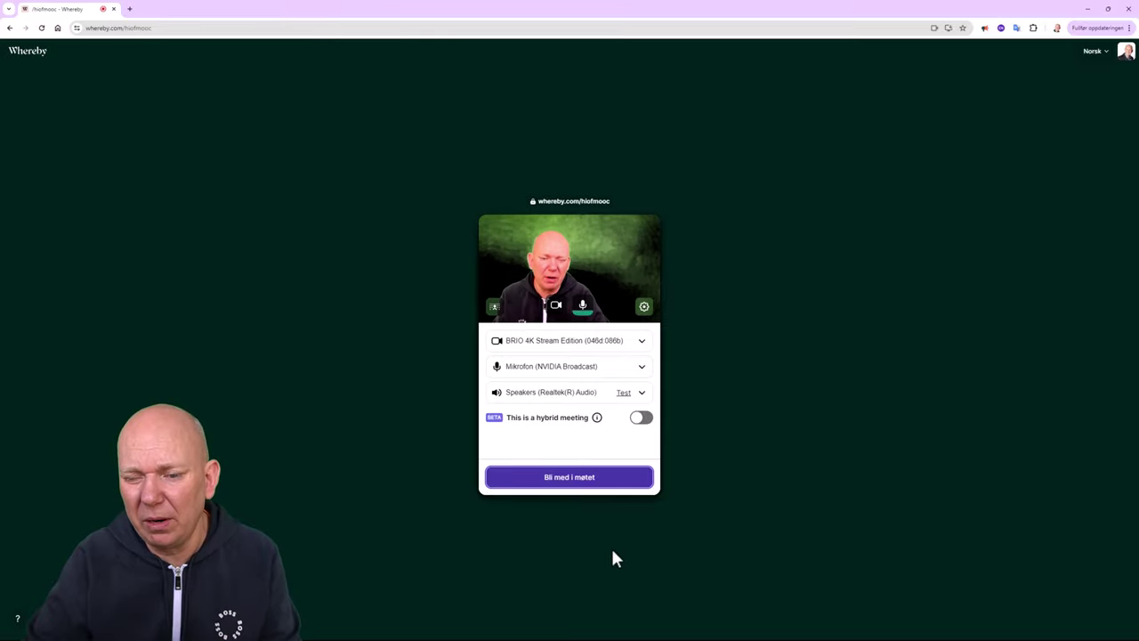
Enter the hiofmooc room with 'Bli med i møtet'.
{"action": "left_click", "coordinate": [586, 482]}
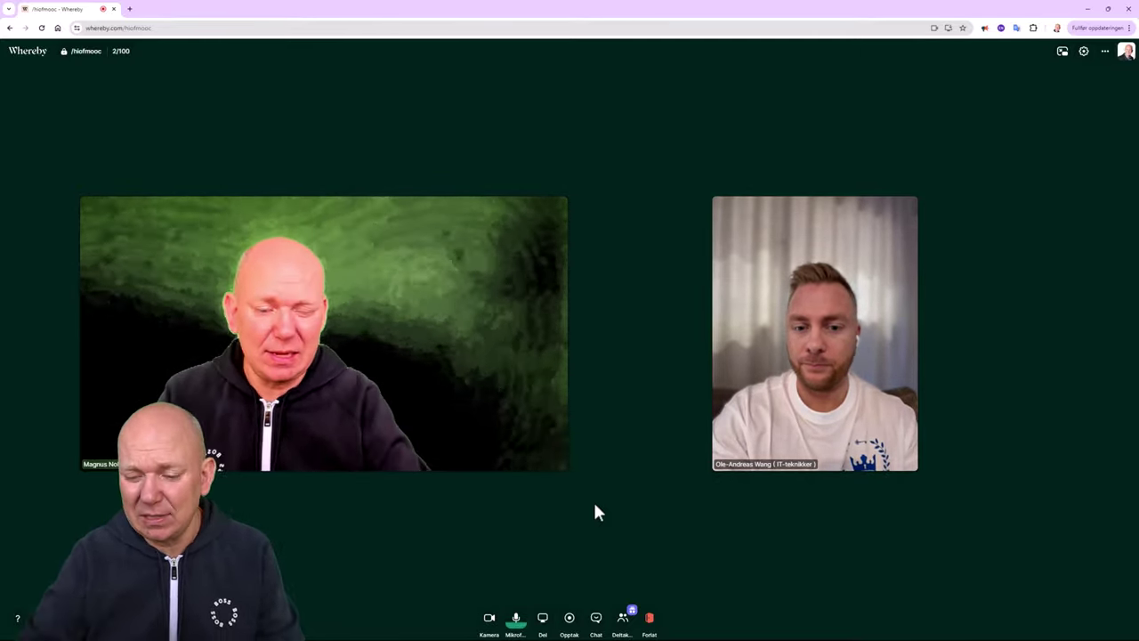
Share Skjerm 2 under Hele skjermen (entire screen) with everyone in the Whereby meeting.
{"action": "left_click", "coordinate": [549, 625]}
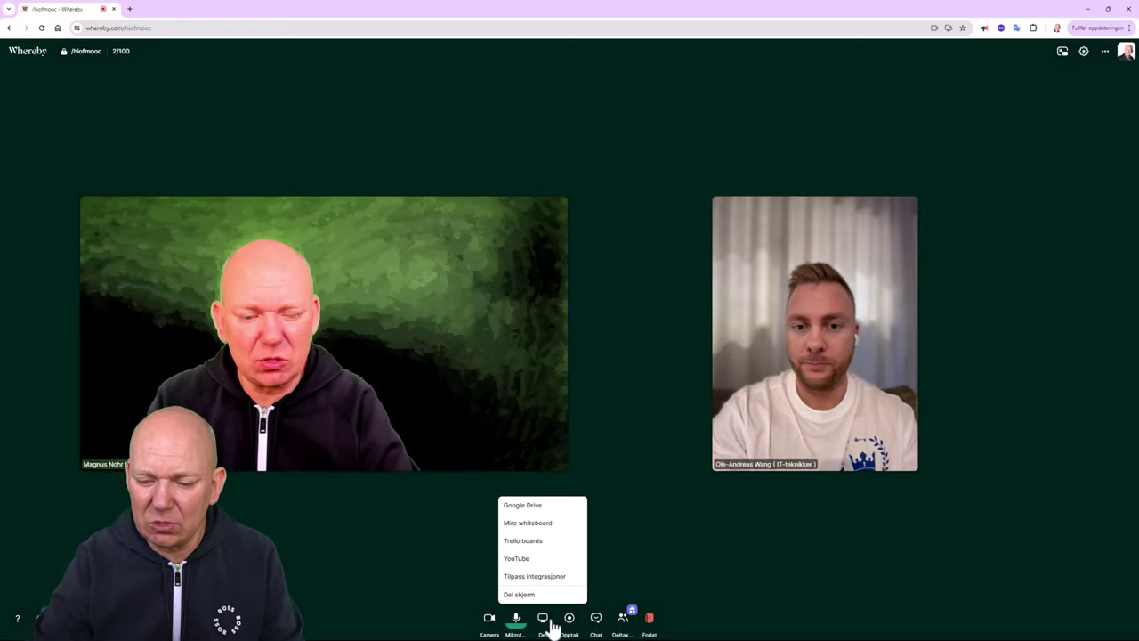
{"action": "left_click", "coordinate": [543, 594]}
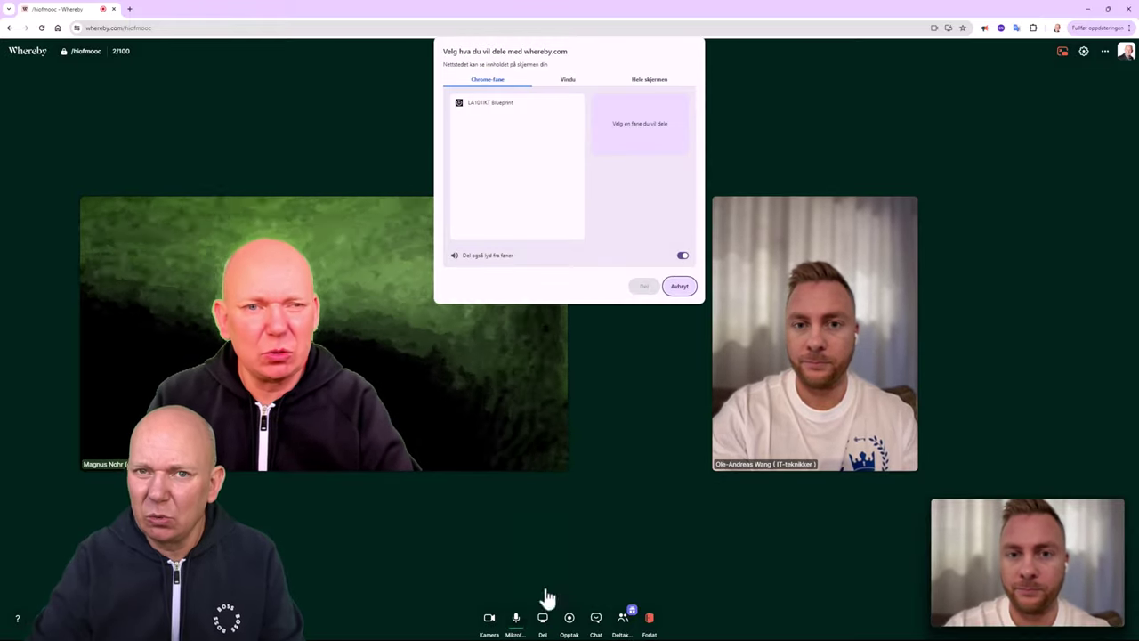
{"action": "left_click", "coordinate": [656, 82]}
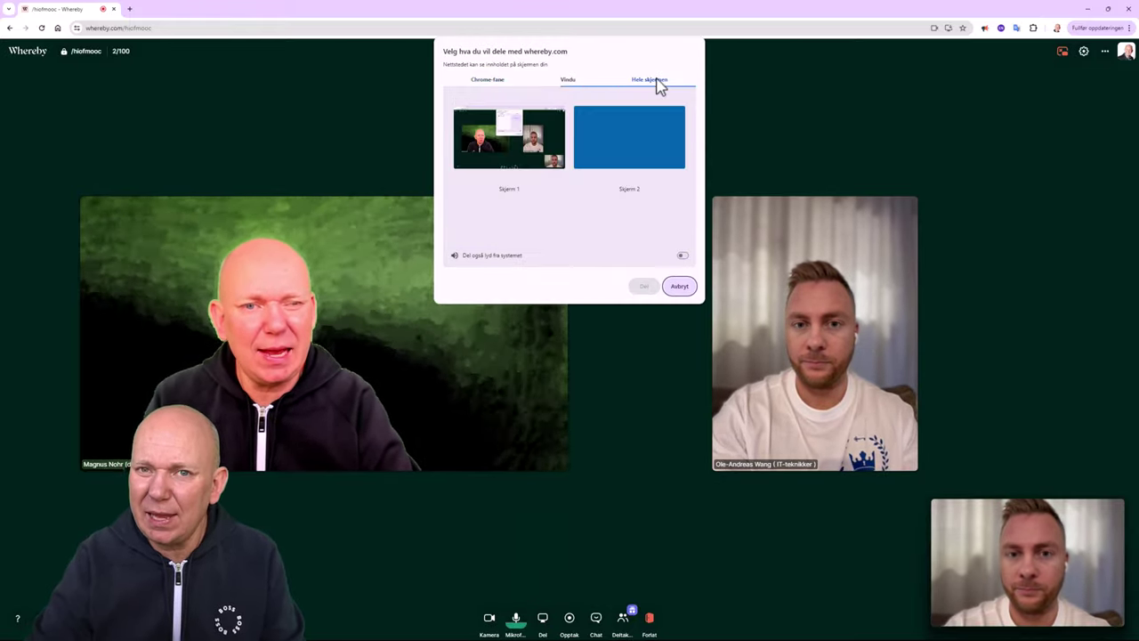
{"action": "left_click", "coordinate": [647, 161]}
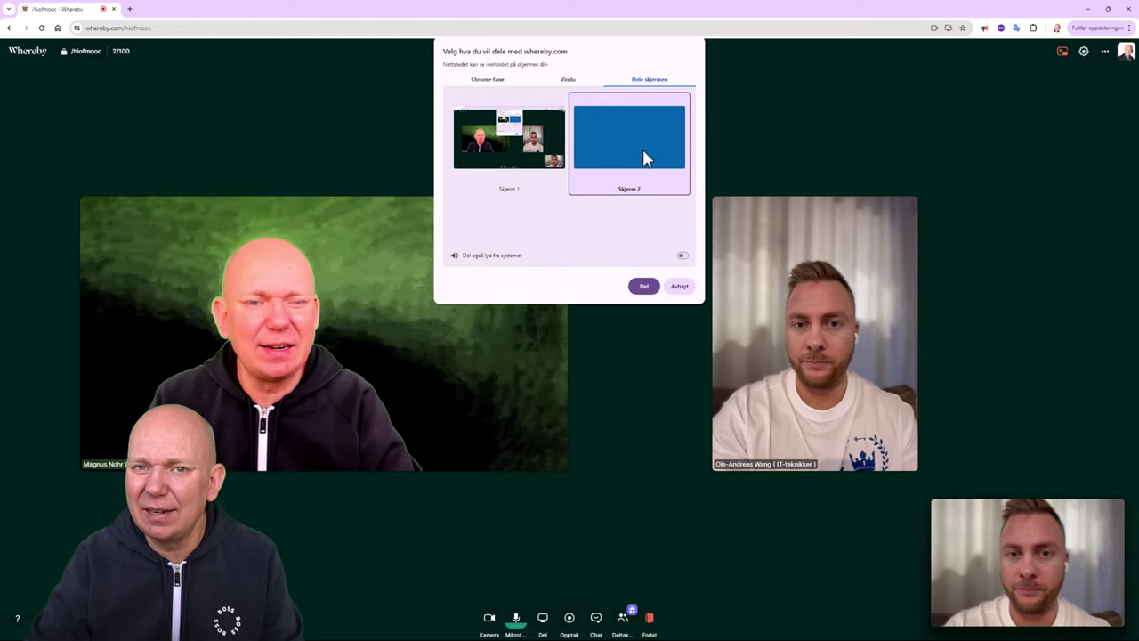
{"action": "left_click", "coordinate": [644, 288]}
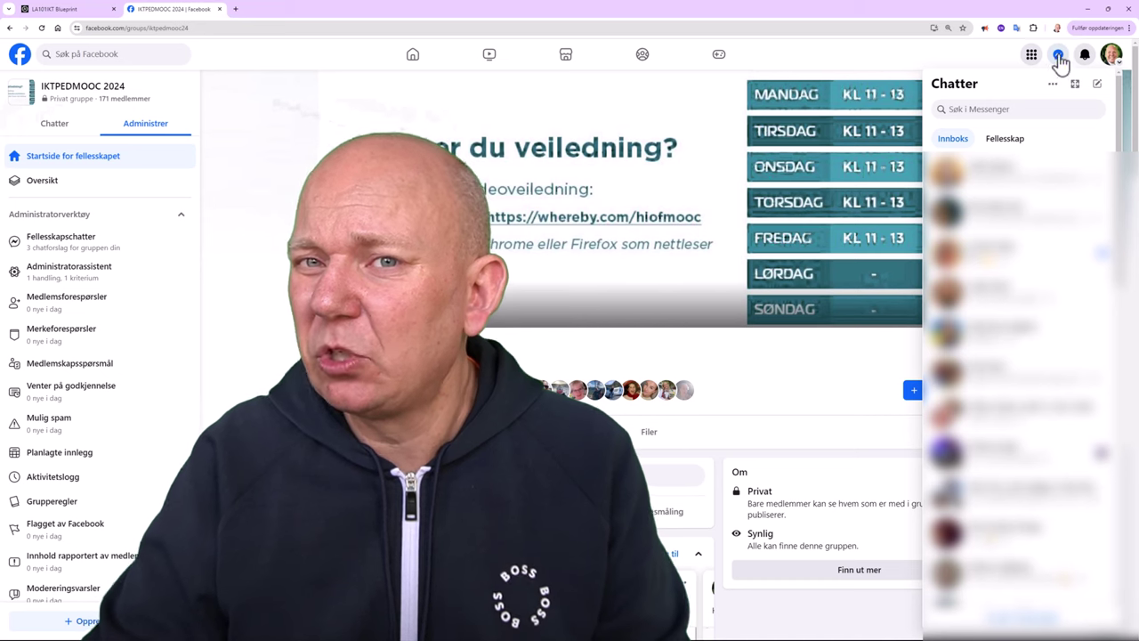
Start a new Messenger message addressed to the contact and send them 'Hi'.
{"action": "left_click", "coordinate": [1099, 85]}
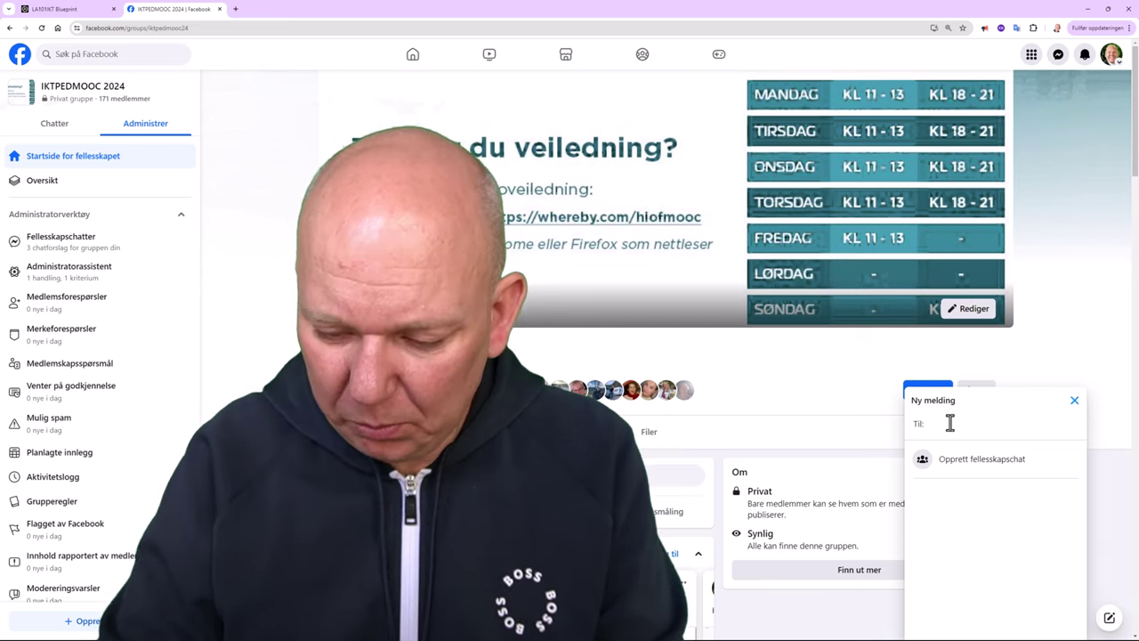
{"action": "type", "text": "ole"}
{"action": "key", "text": "Return"}
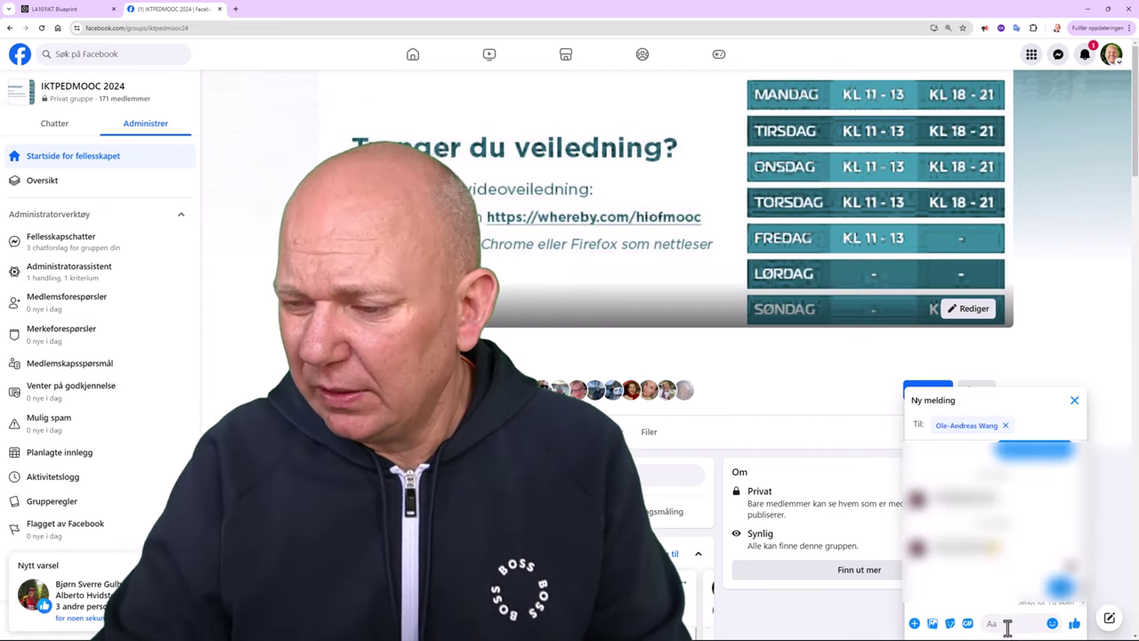
{"action": "left_click", "coordinate": [1007, 625]}
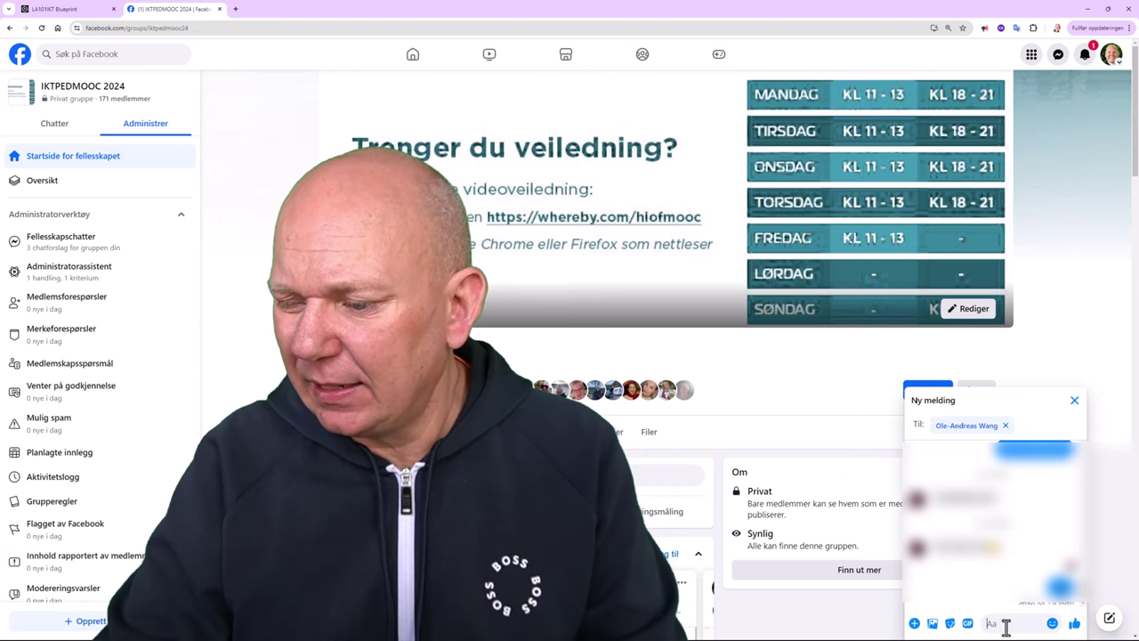
{"action": "type", "text": "H"}
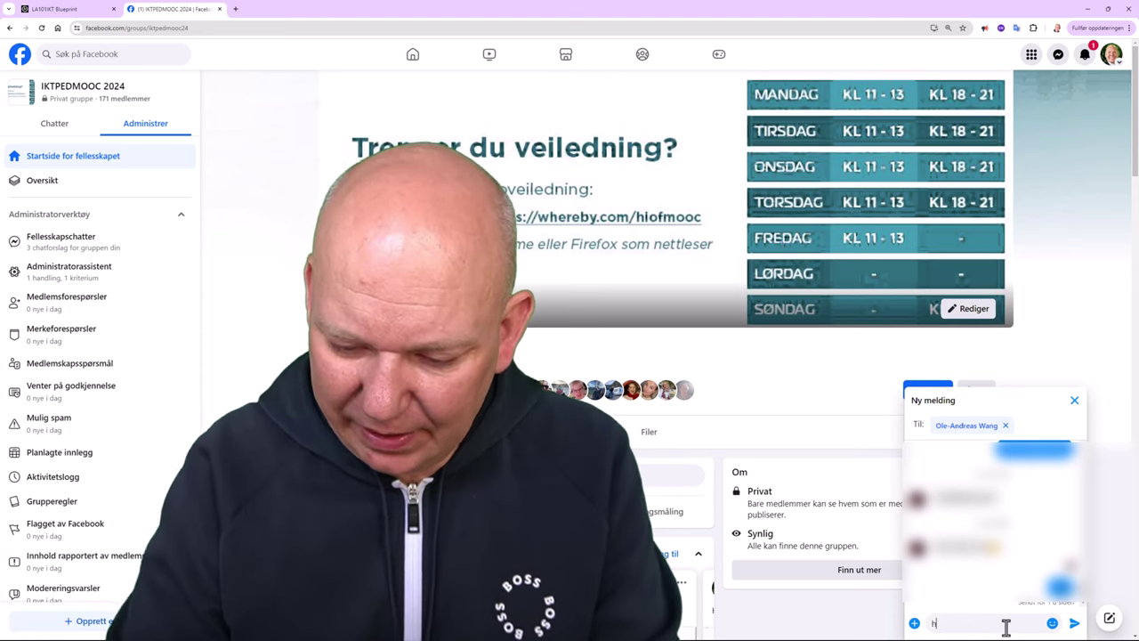
{"action": "type", "text": "i"}
{"action": "key", "text": "Return"}
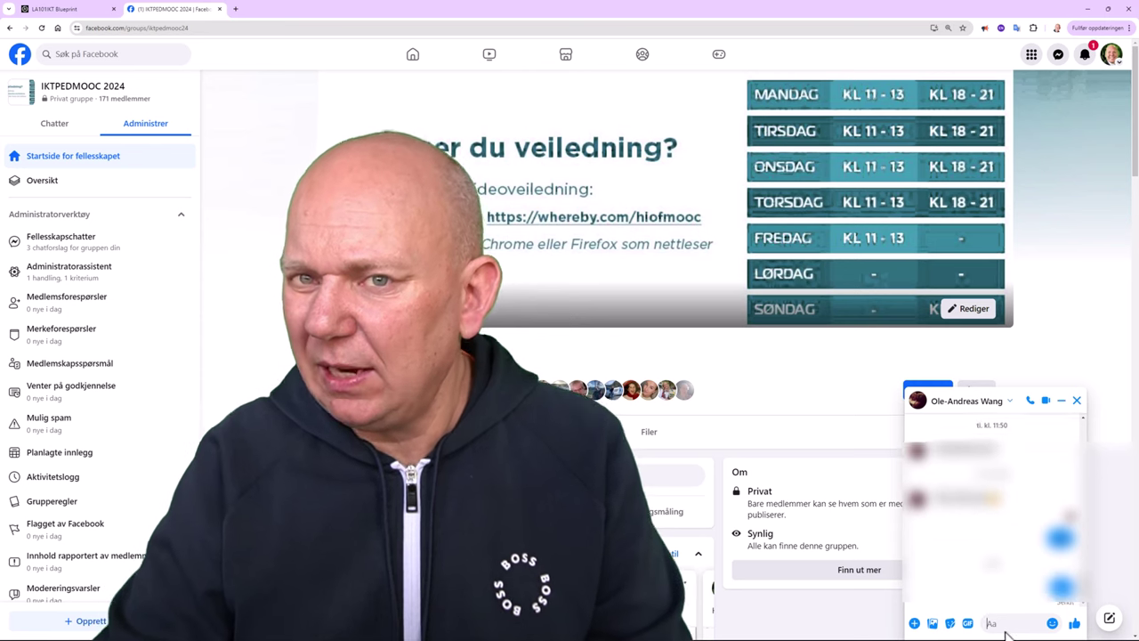
{"action": "scroll", "coordinate": [1058, 417], "scroll_direction": "up", "scroll_amount": 1}
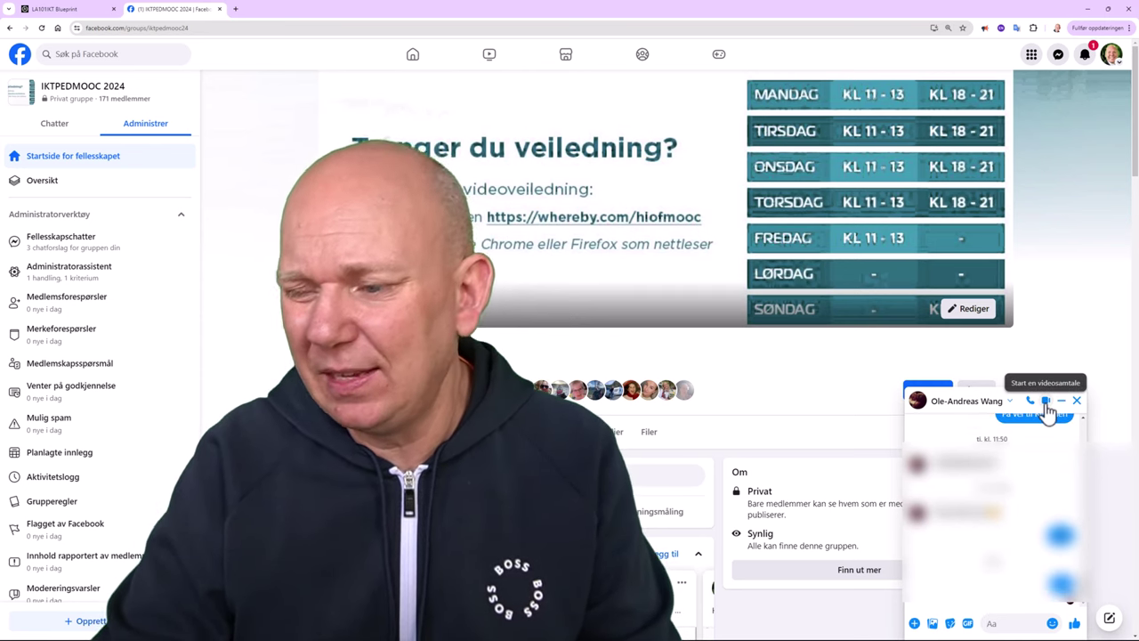
{"action": "scroll", "coordinate": [1048, 413], "scroll_direction": "down", "scroll_amount": 1}
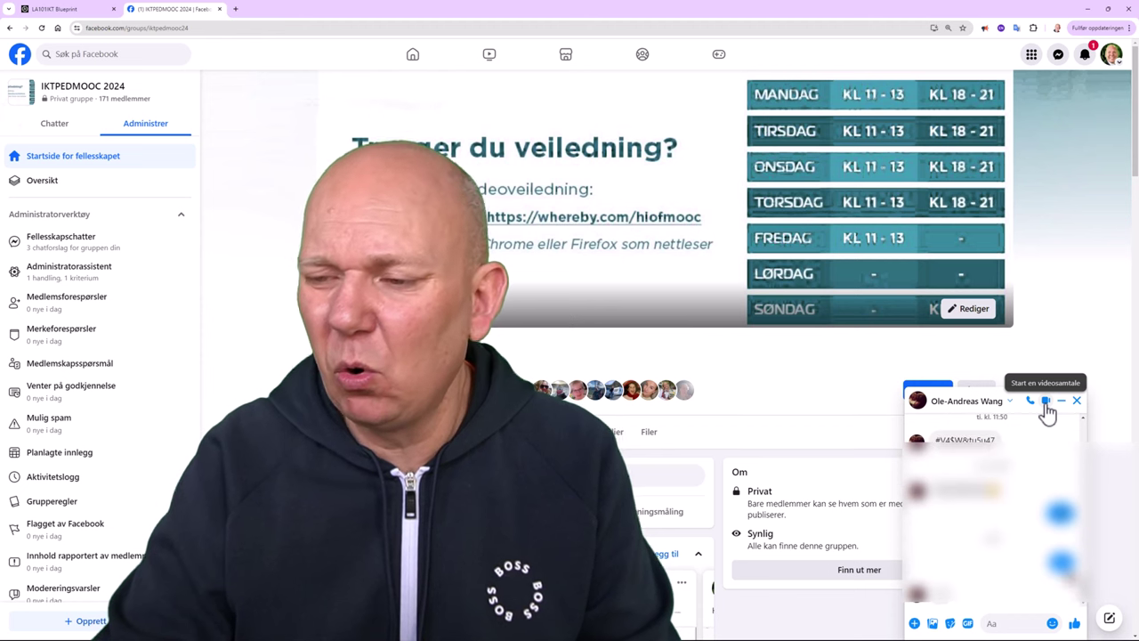
Video-call the contact from the chat and share Skjerm 2 under Hele skjermen in the call.
{"action": "left_click", "coordinate": [1048, 402]}
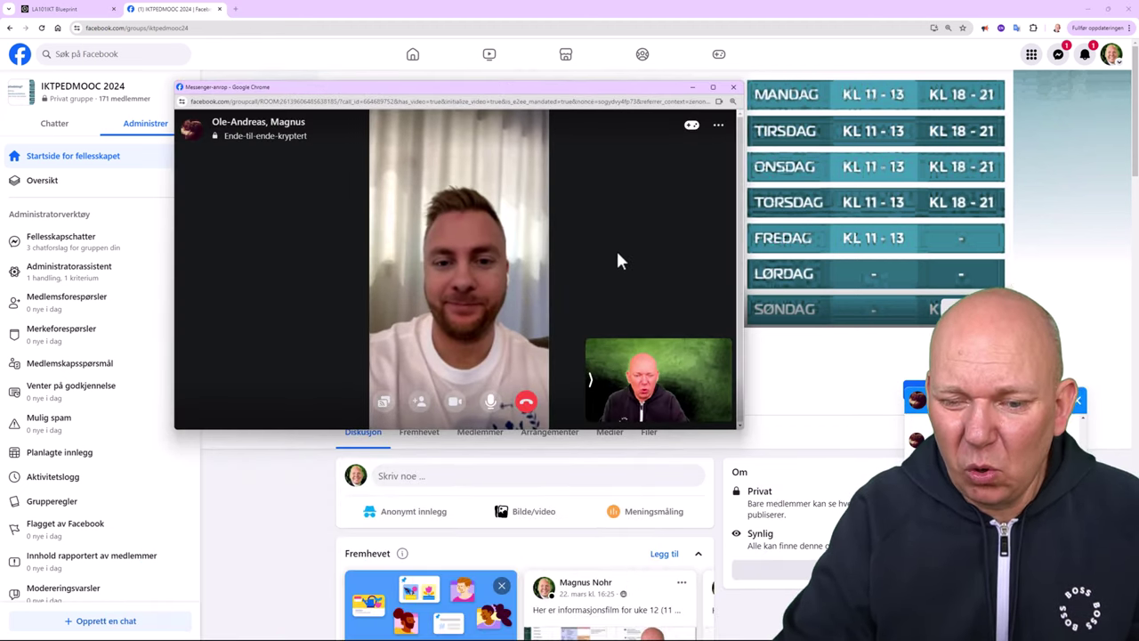
{"action": "left_click", "coordinate": [385, 405]}
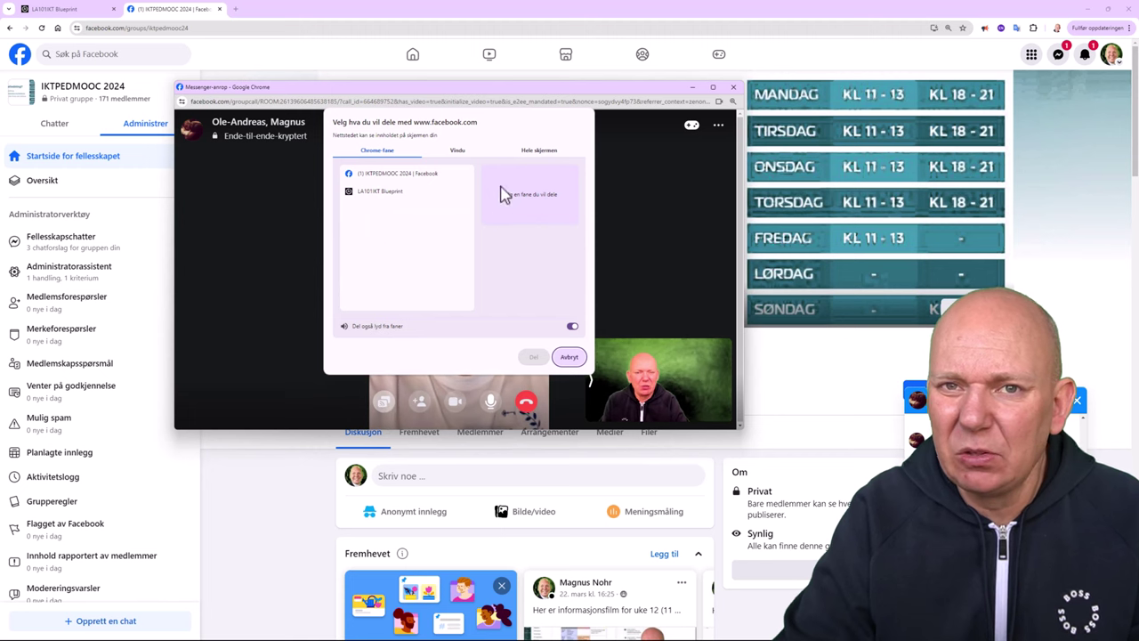
{"action": "left_click", "coordinate": [540, 150]}
{"action": "left_click", "coordinate": [522, 232]}
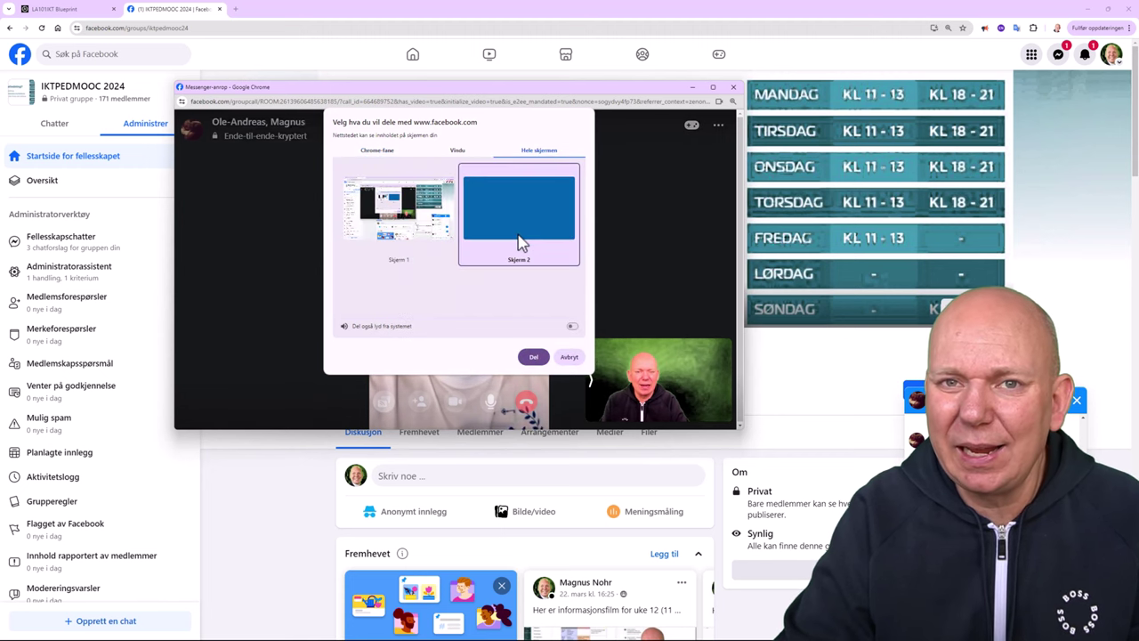
{"action": "left_click", "coordinate": [534, 358]}
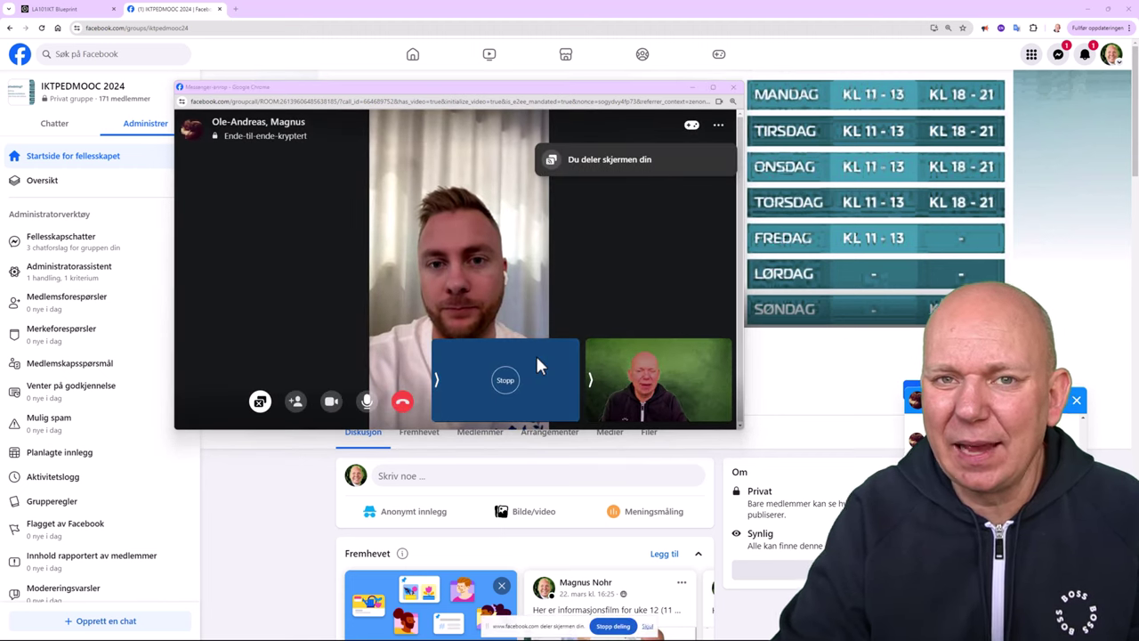